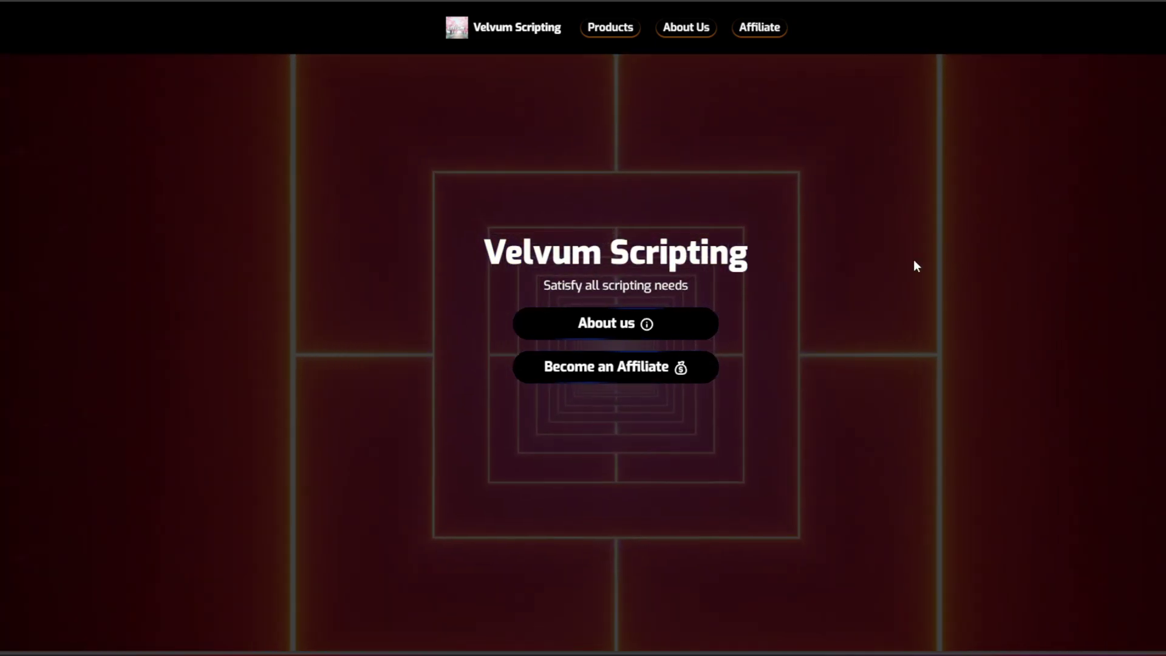
scroll(703, 366, down, 2)
scroll(723, 368, down, 5)
scroll(724, 368, down, 4)
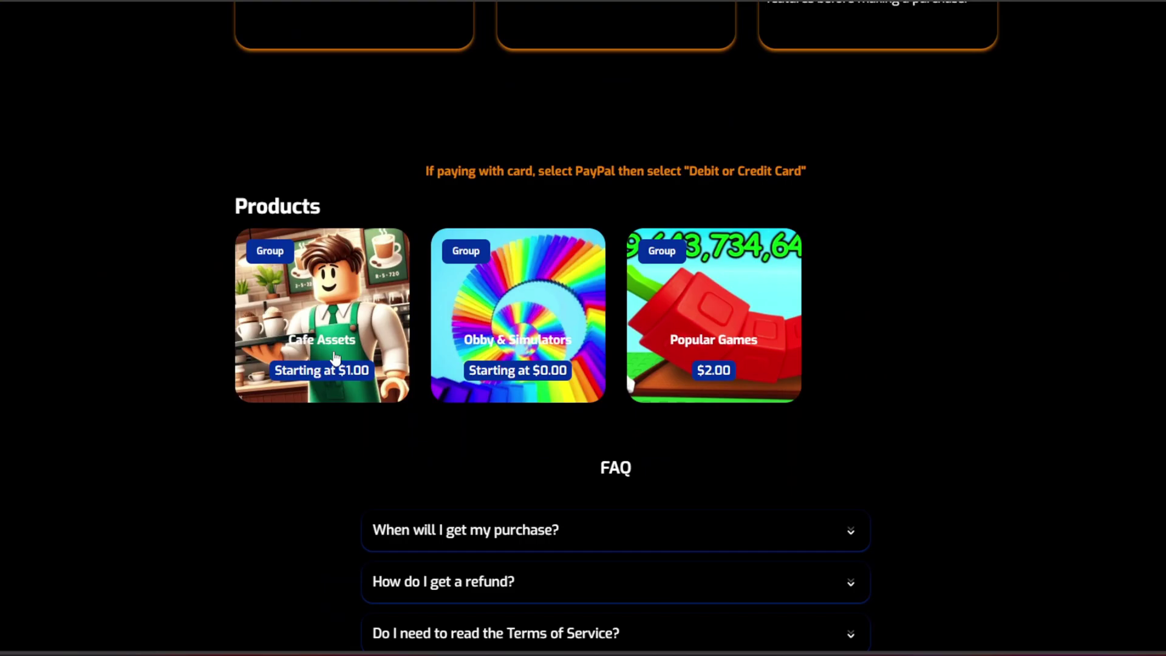
- Open the 10+ Simulator Games product page ($1.10) from the Obby & Simulators collection
click(535, 310)
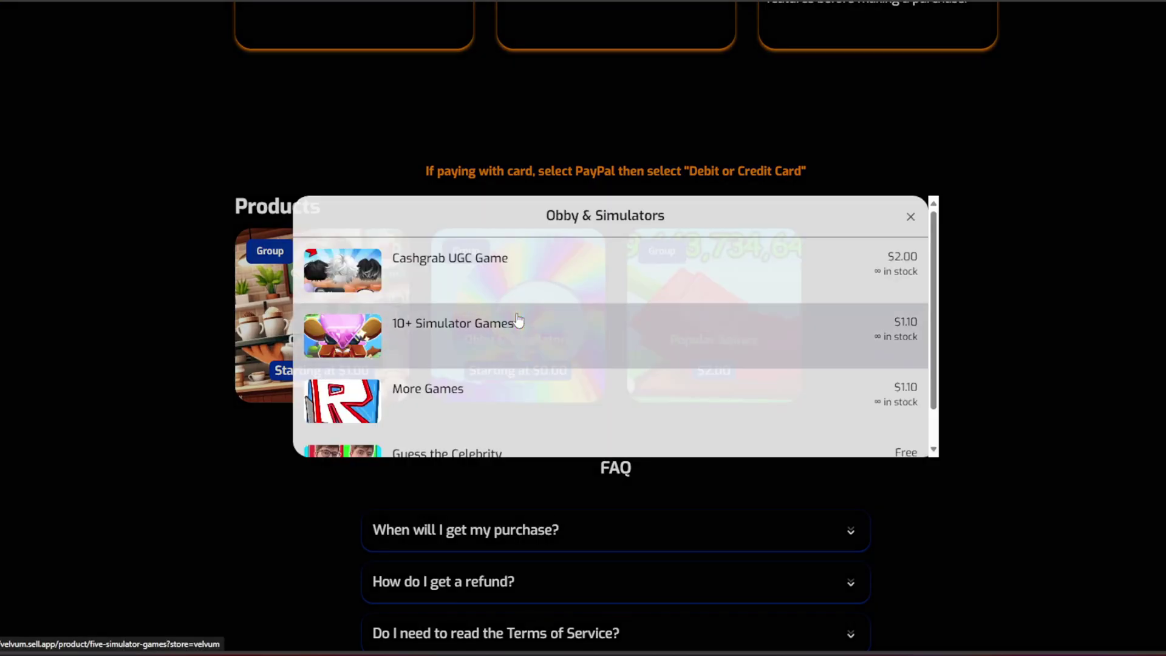
scroll(520, 324, down, 1)
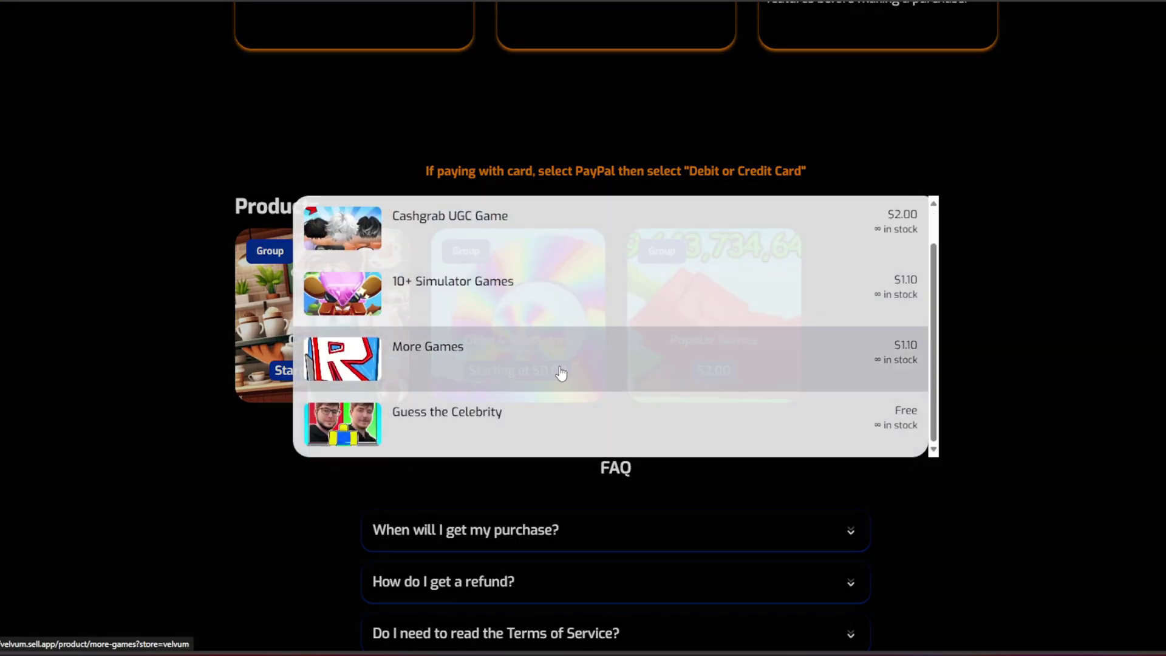
scroll(525, 302, up, 1)
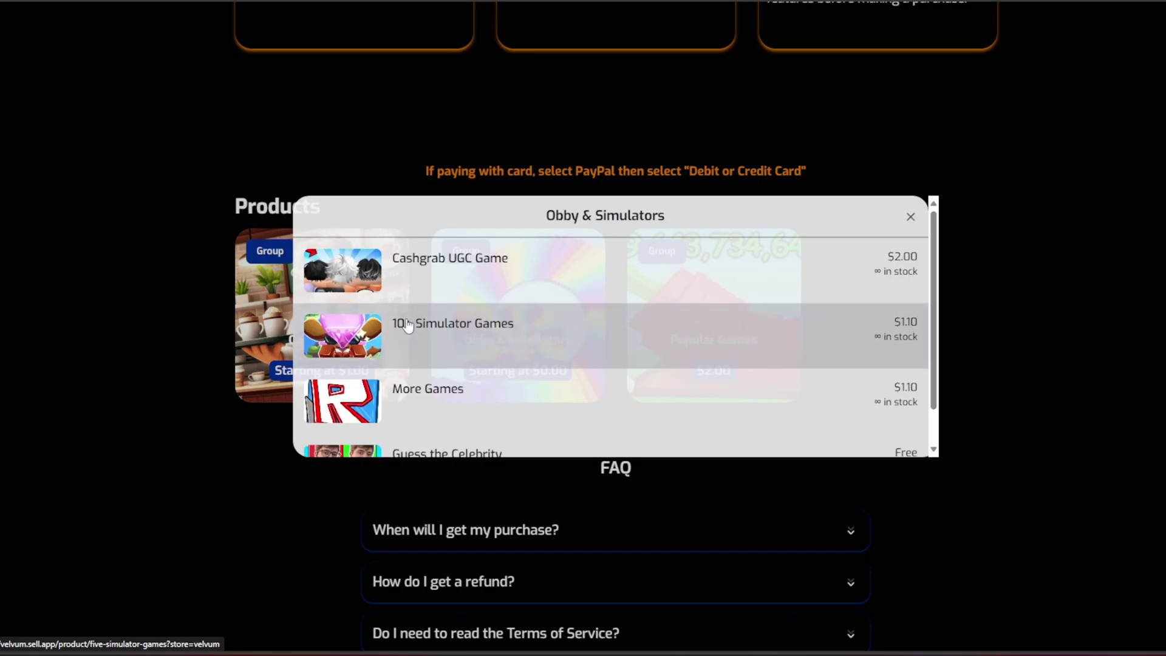
click(882, 336)
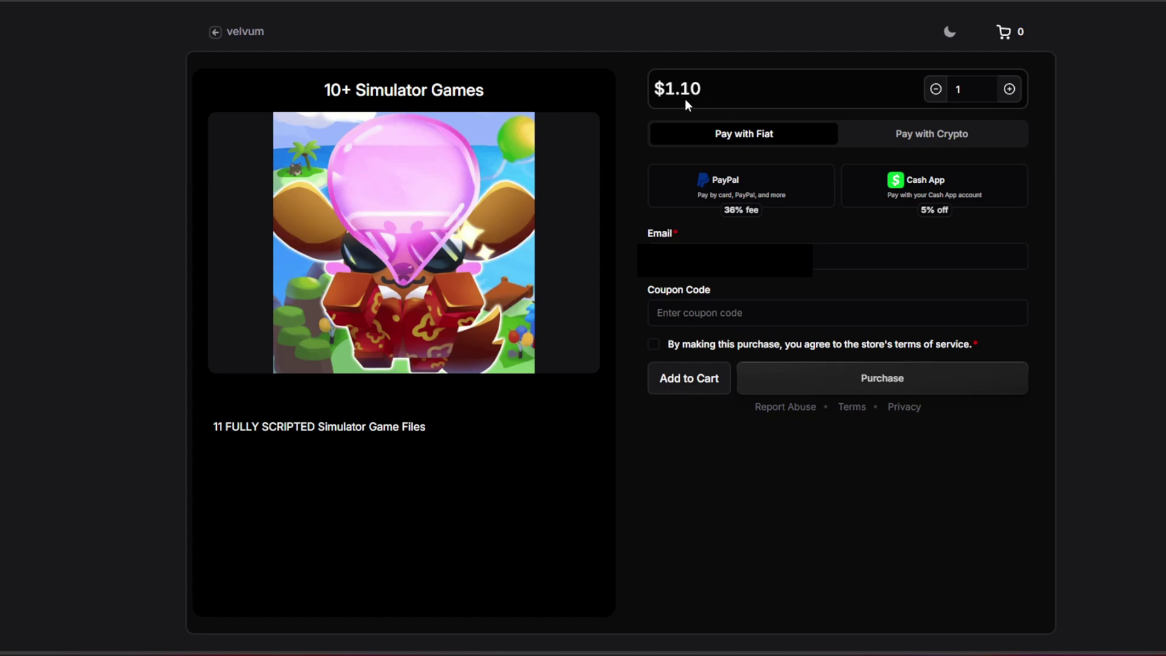
drag(456, 421, 153, 432)
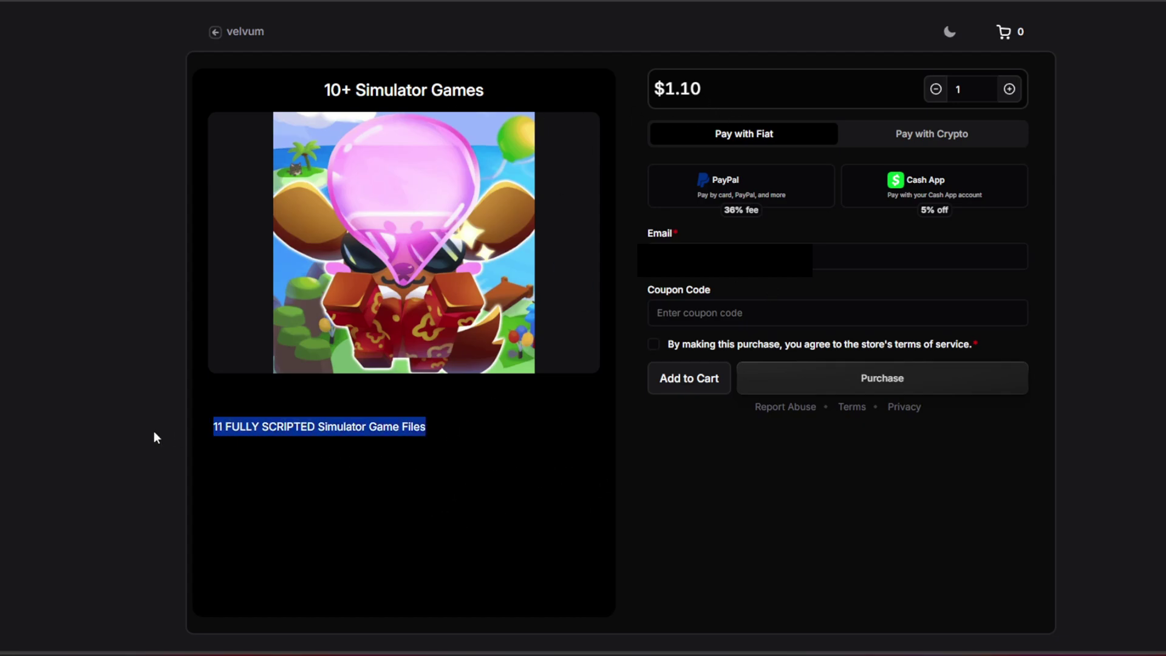
click(429, 479)
drag(501, 465, 185, 463)
click(487, 490)
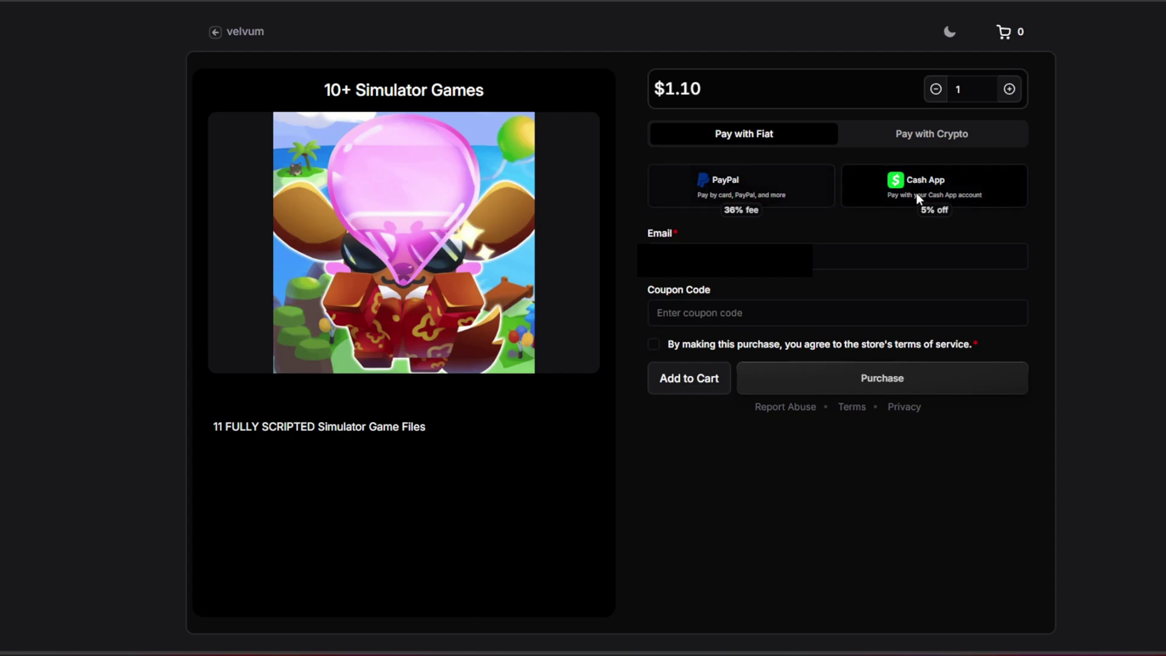
- Compare the PayPal, Cash App and Ethereum prices, then settle on PayPal at $1.50
click(959, 137)
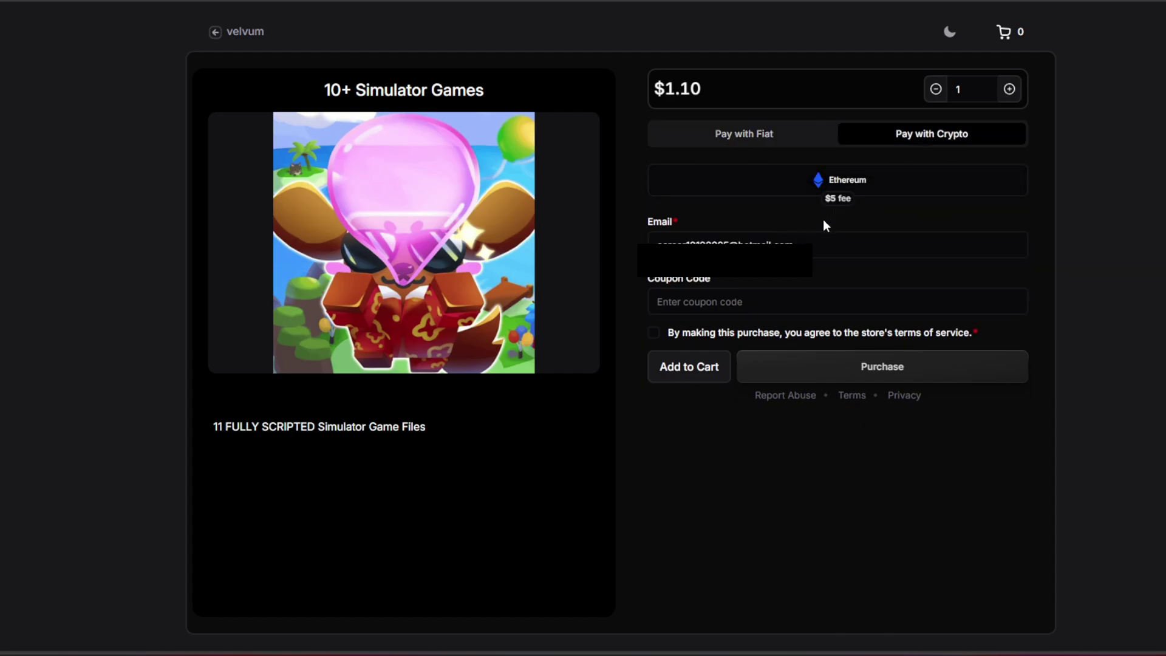
click(767, 138)
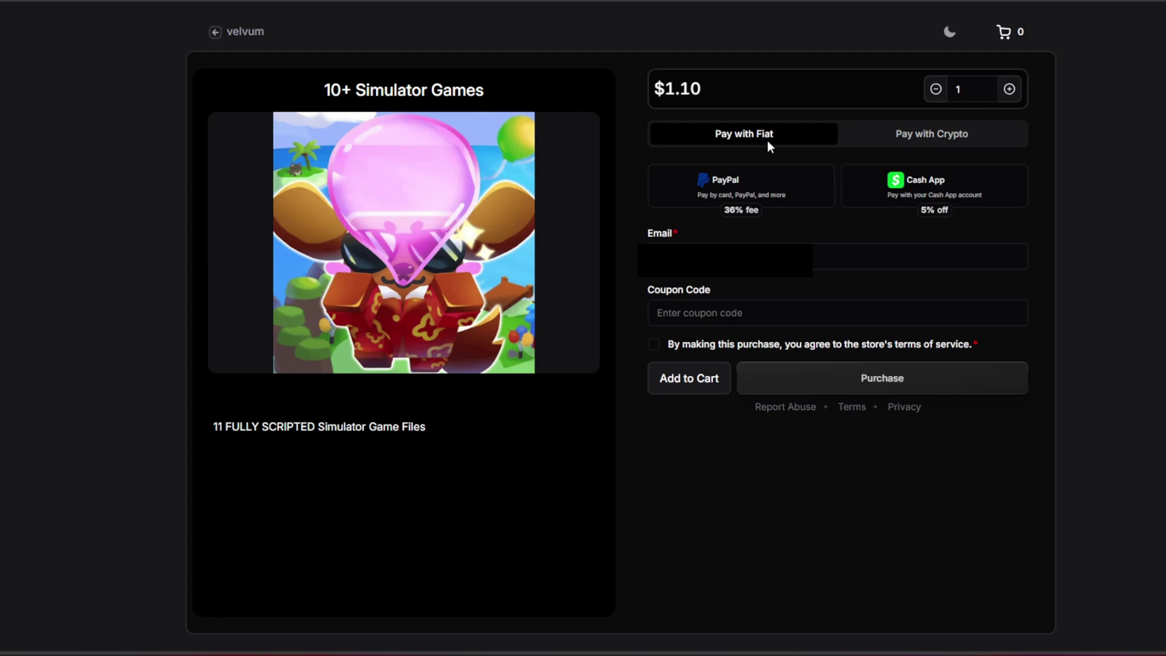
click(782, 192)
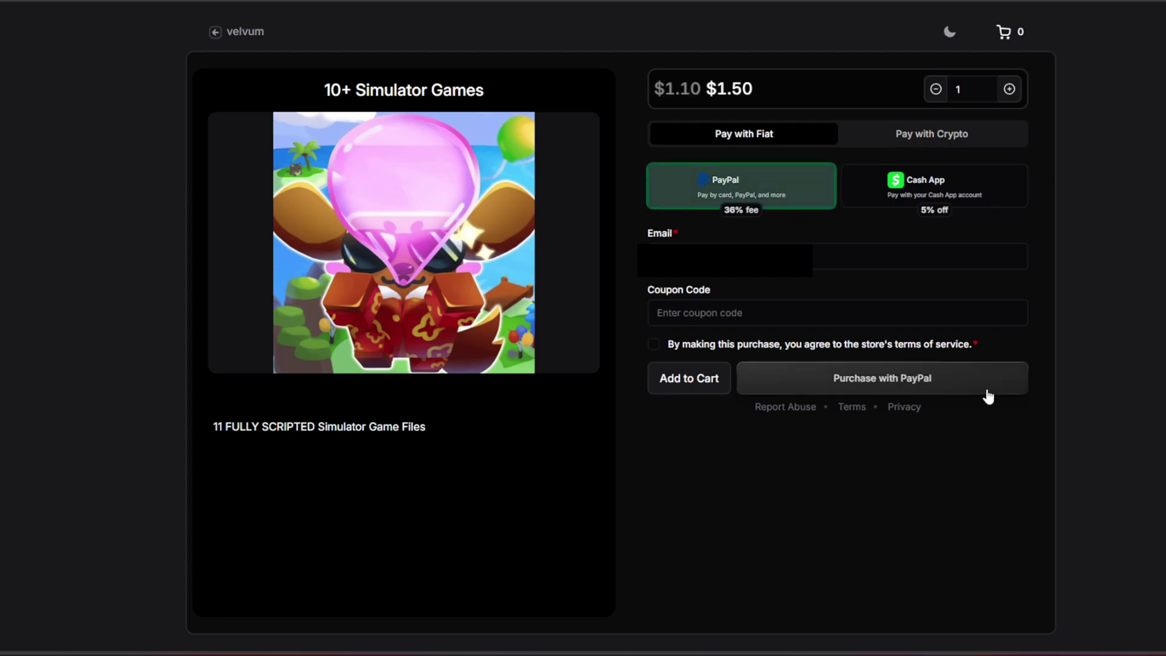
click(937, 196)
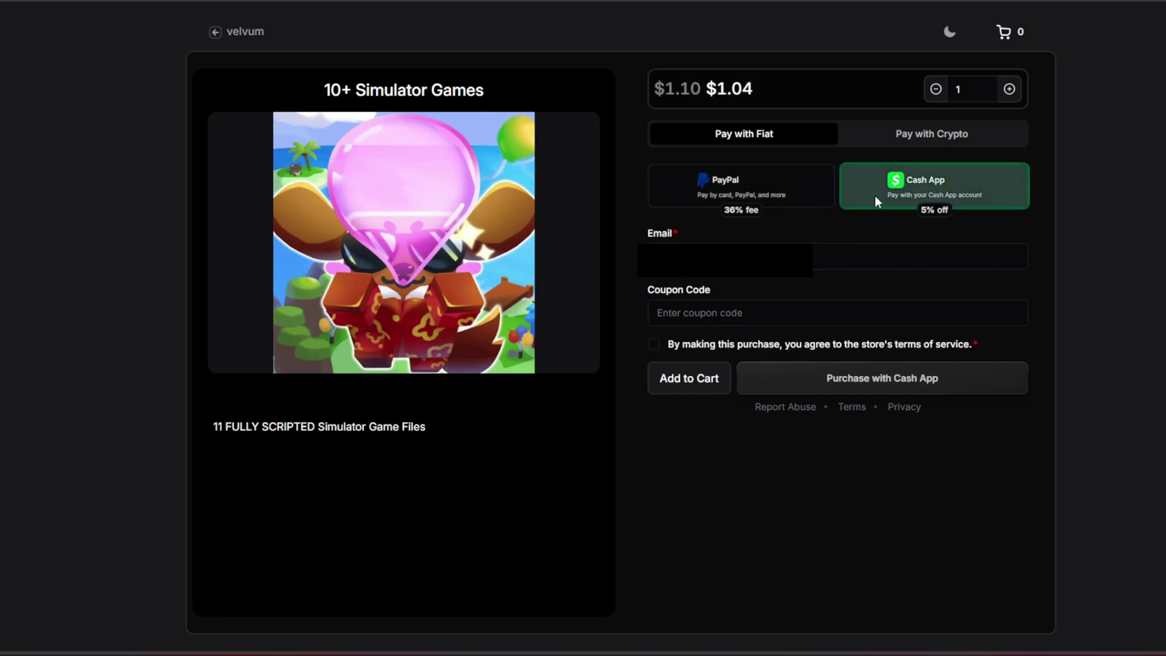
click(920, 135)
click(798, 187)
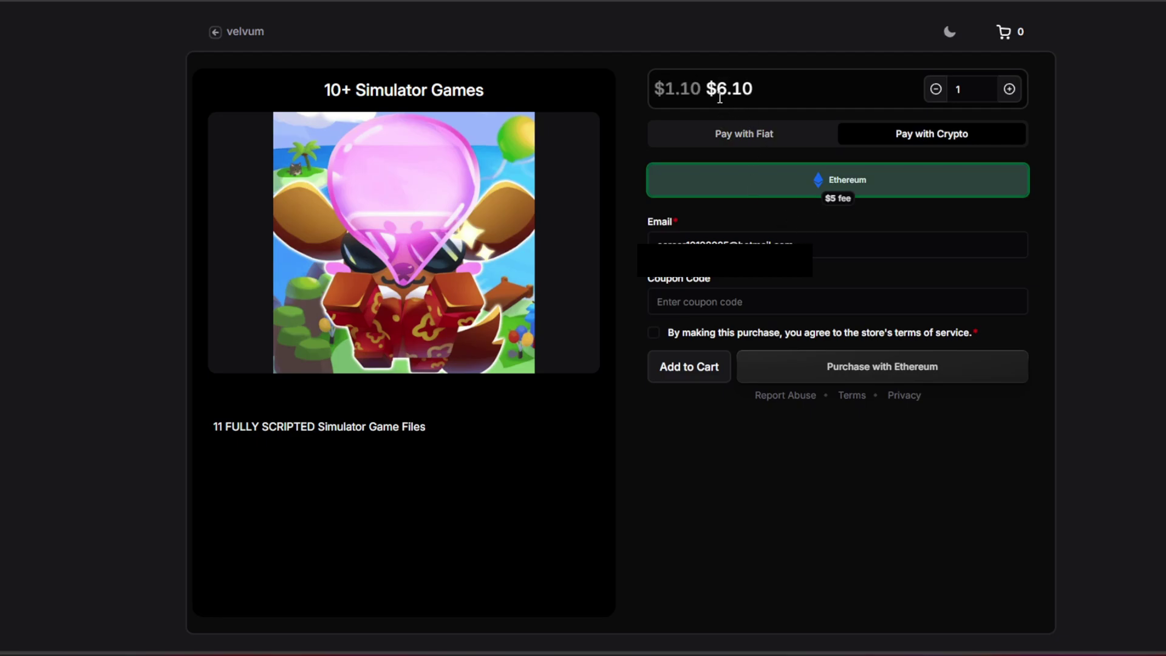
click(744, 134)
click(773, 176)
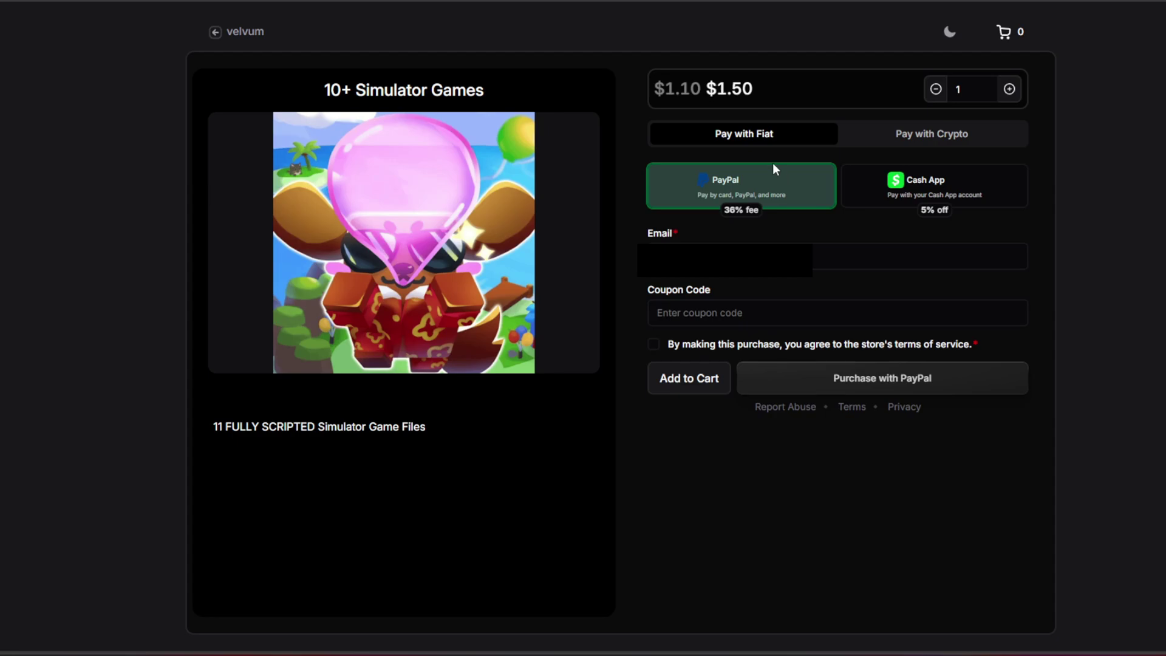
click(862, 315)
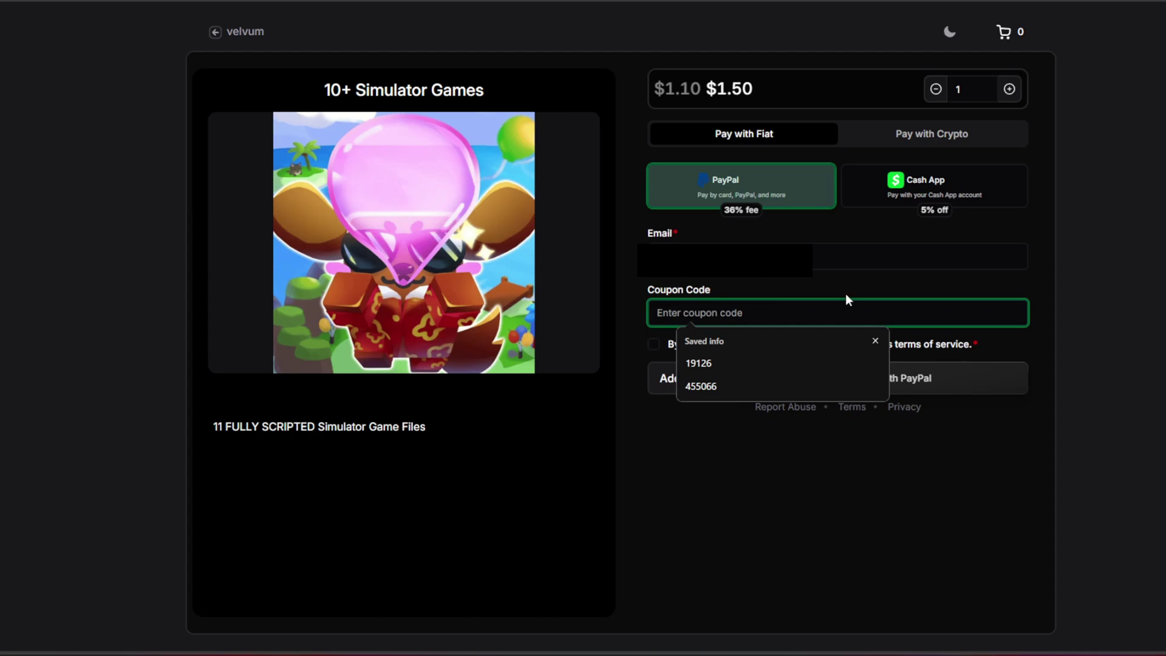
text(video)
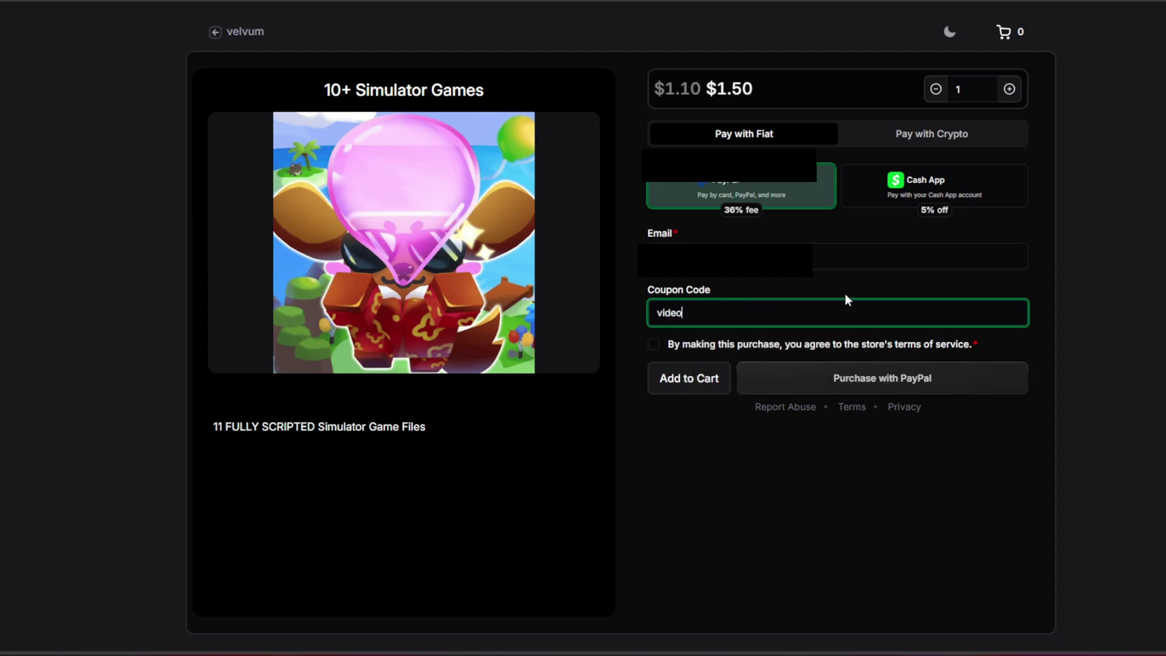
- Accept the terms and claim the 10+ Simulator Games bundle free with the 100% coupon
click(870, 268)
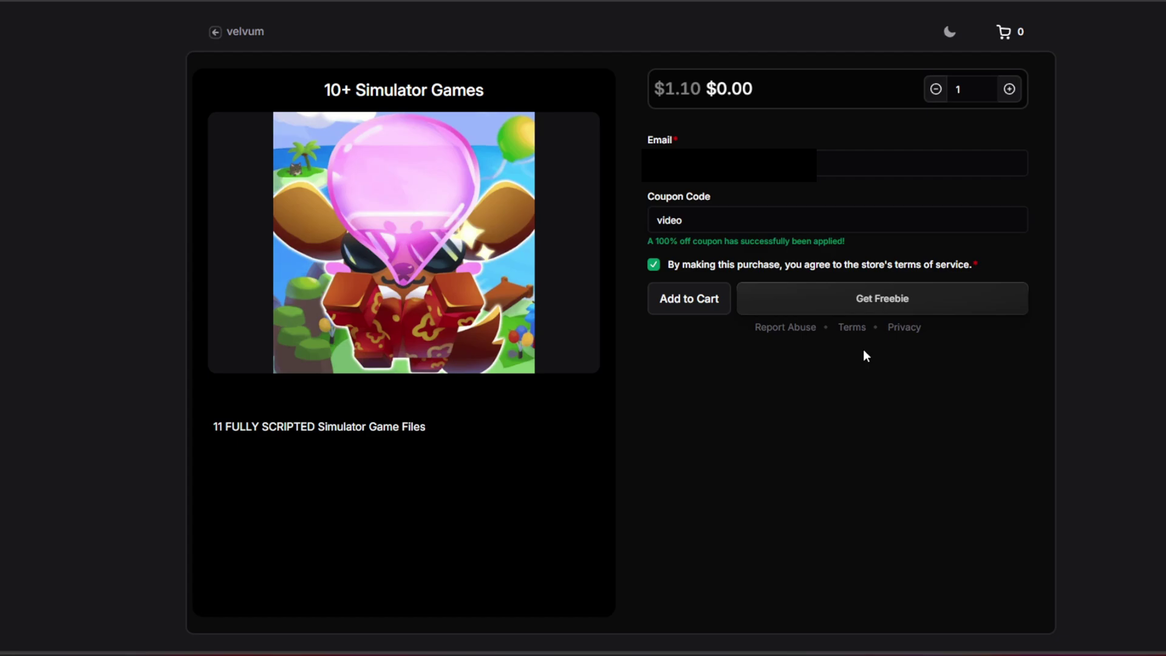
click(918, 310)
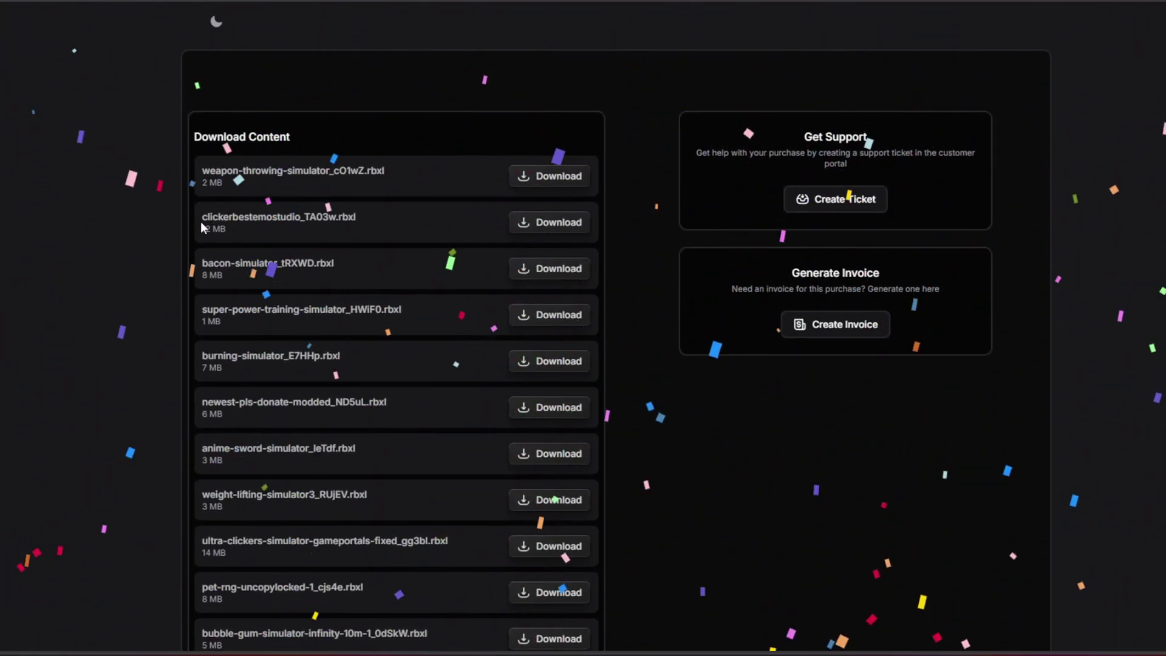
drag(201, 221, 297, 234)
- Download the 4.97 MB bubble-gum-simulator-infinity .rbxl file from the bundle's download list
click(291, 234)
scroll(293, 234, down, 2)
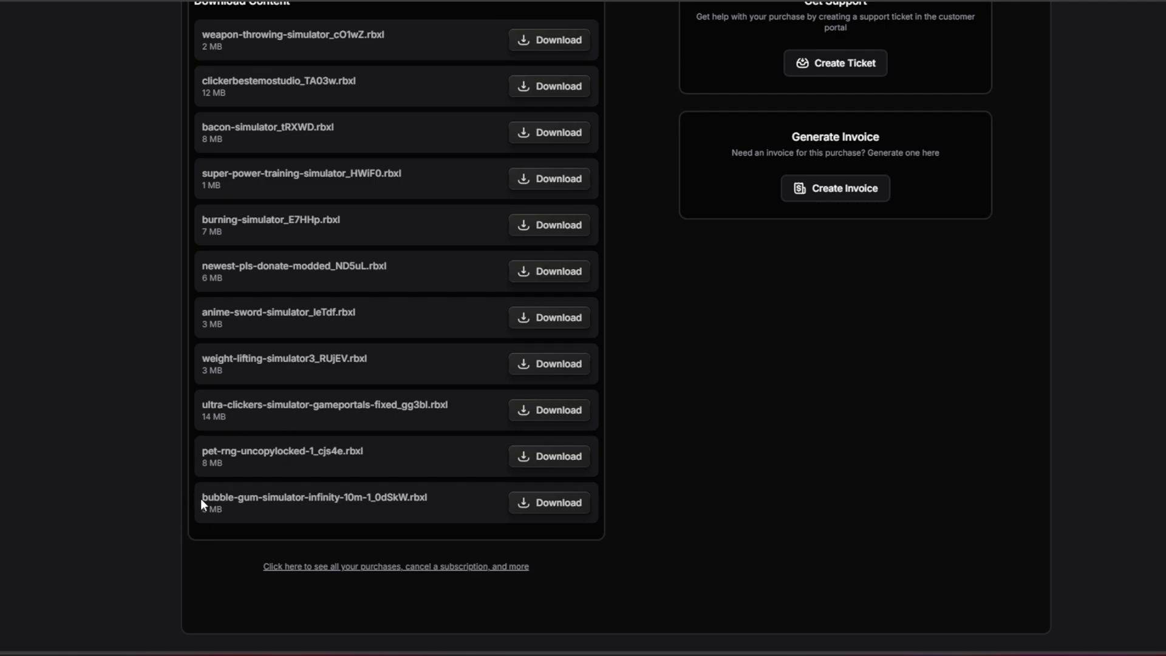
drag(201, 498, 335, 499)
right_click(346, 500)
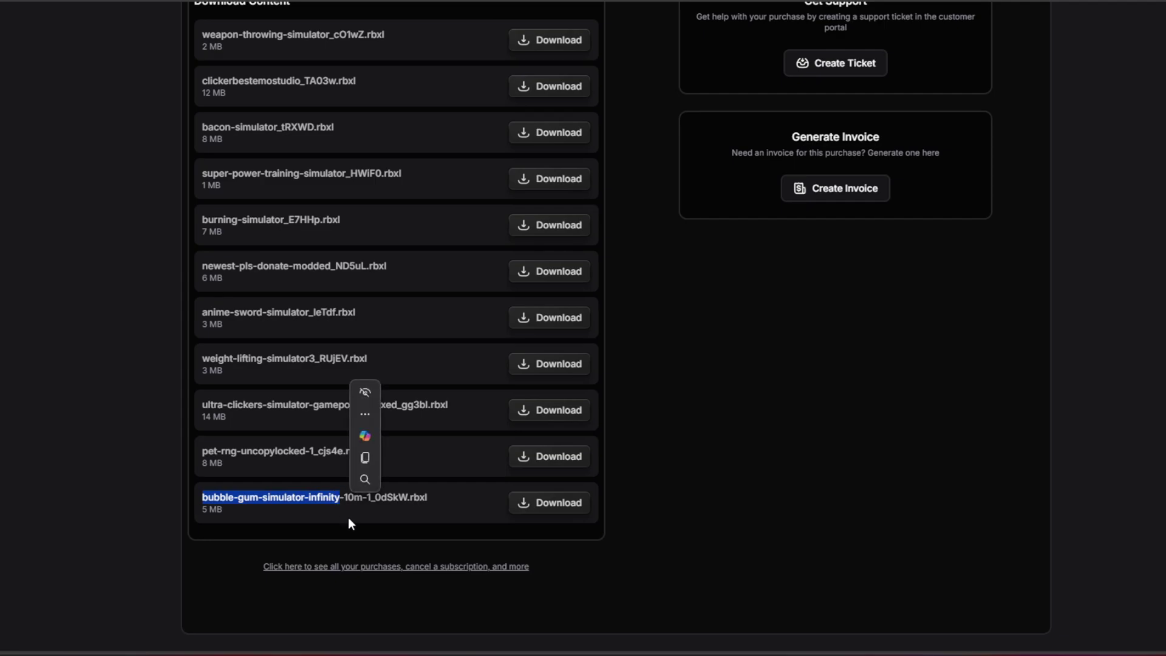
click(348, 517)
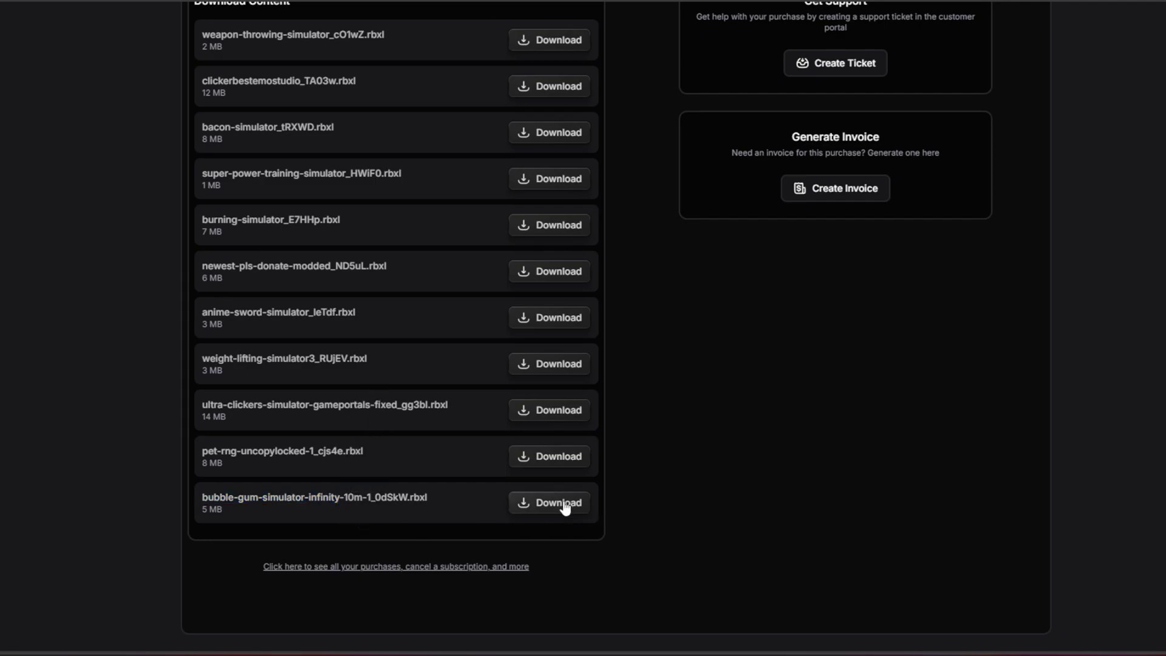
click(523, 504)
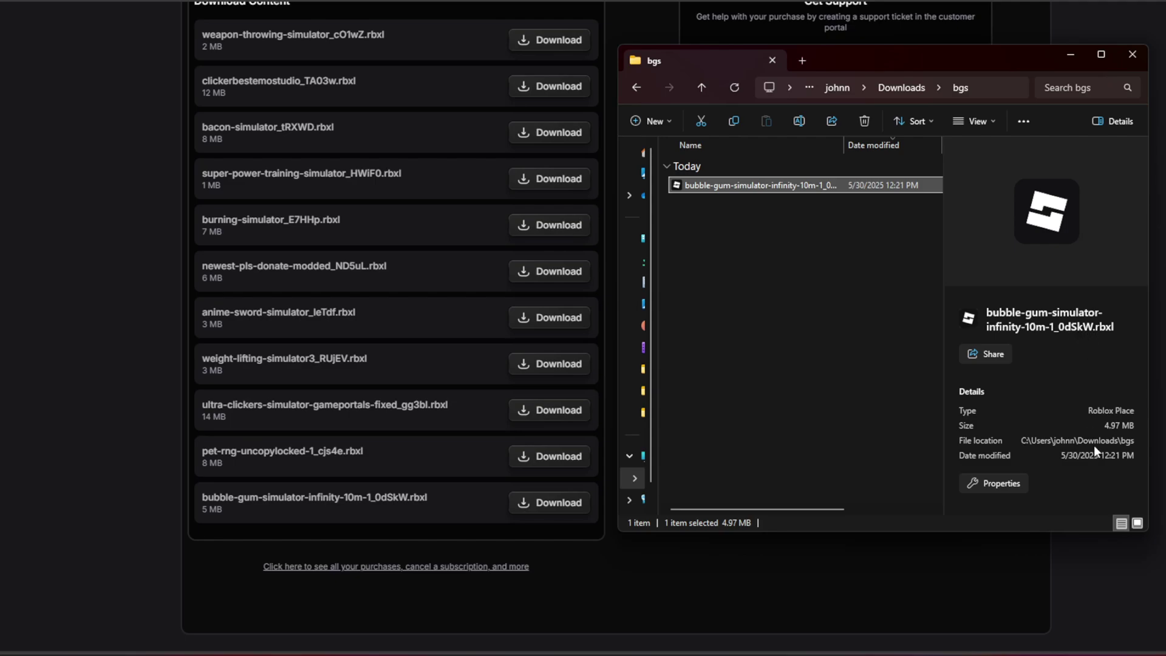
- Open bubble-gum-simulator-infinity.rbxl from the Downloads\bgs folder in Roblox Studio
double_click(772, 187)
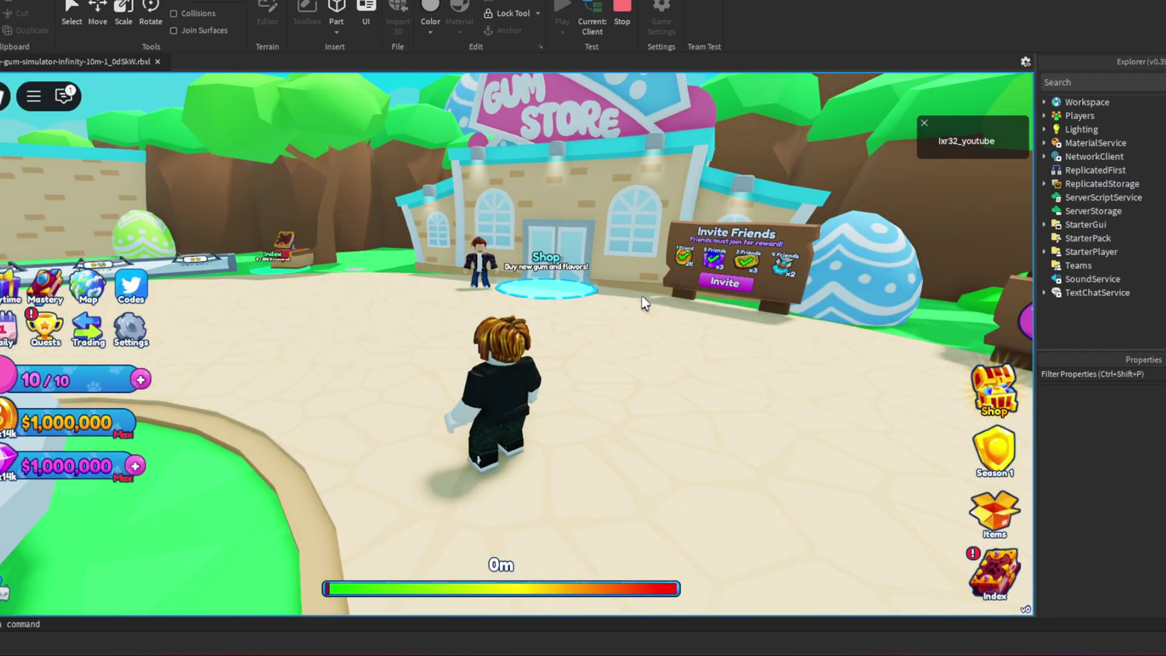
- Rotate the camera and run the avatar forward around the Bubble Gum Simulator lobby
drag(641, 299, 875, 305)
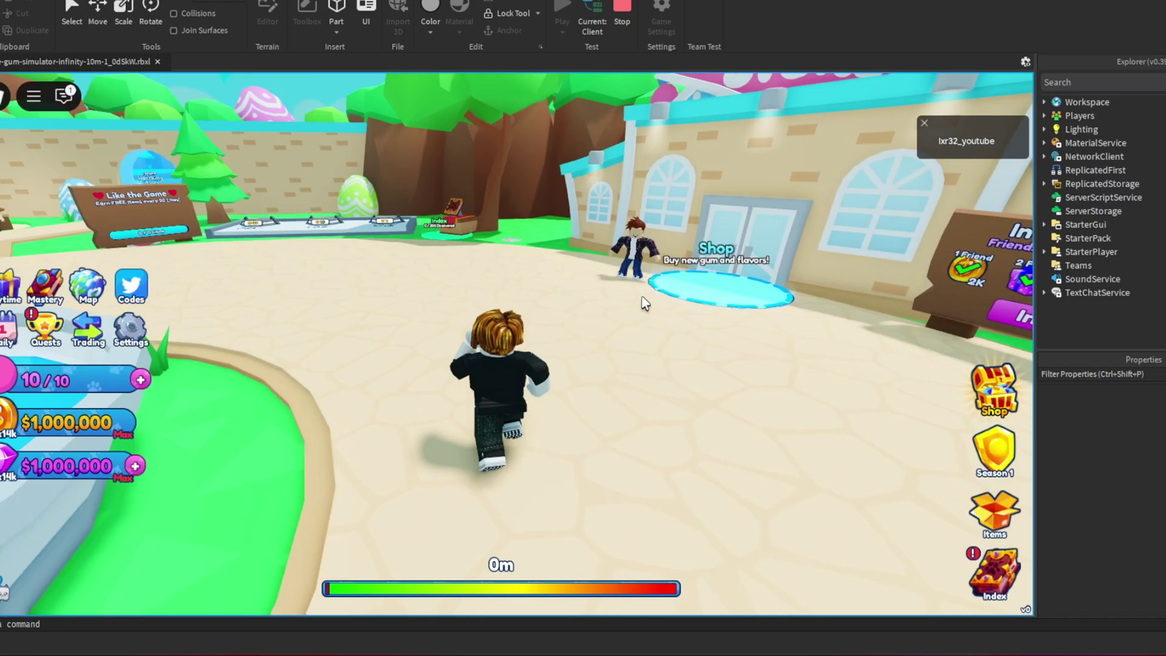
key(w)
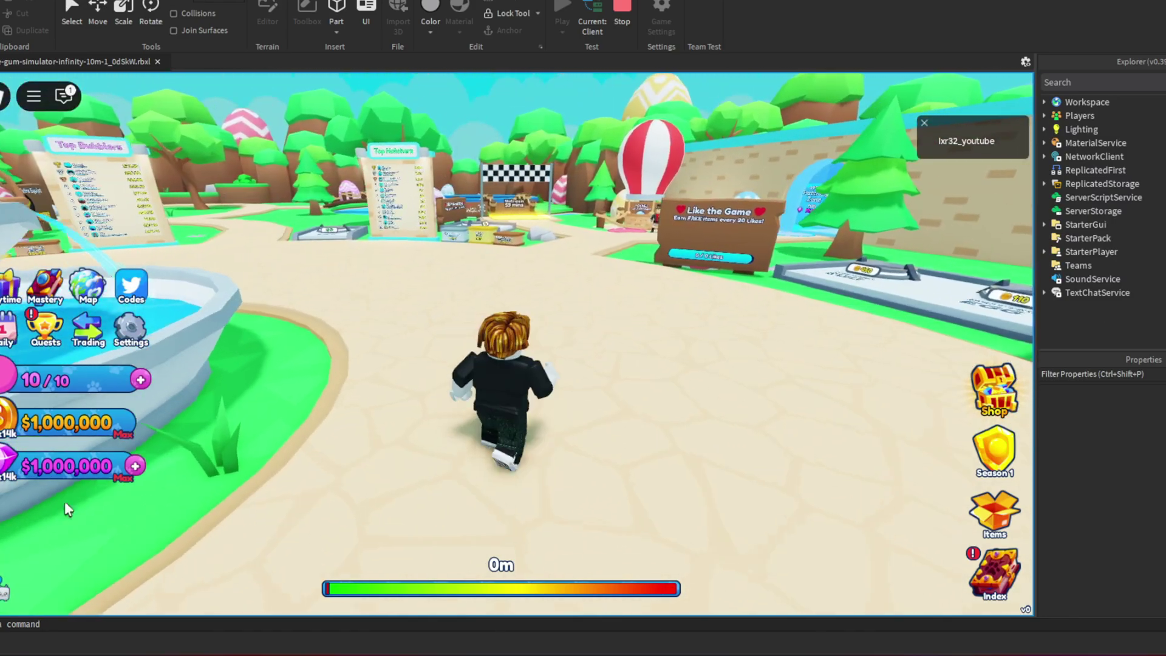
key(w)
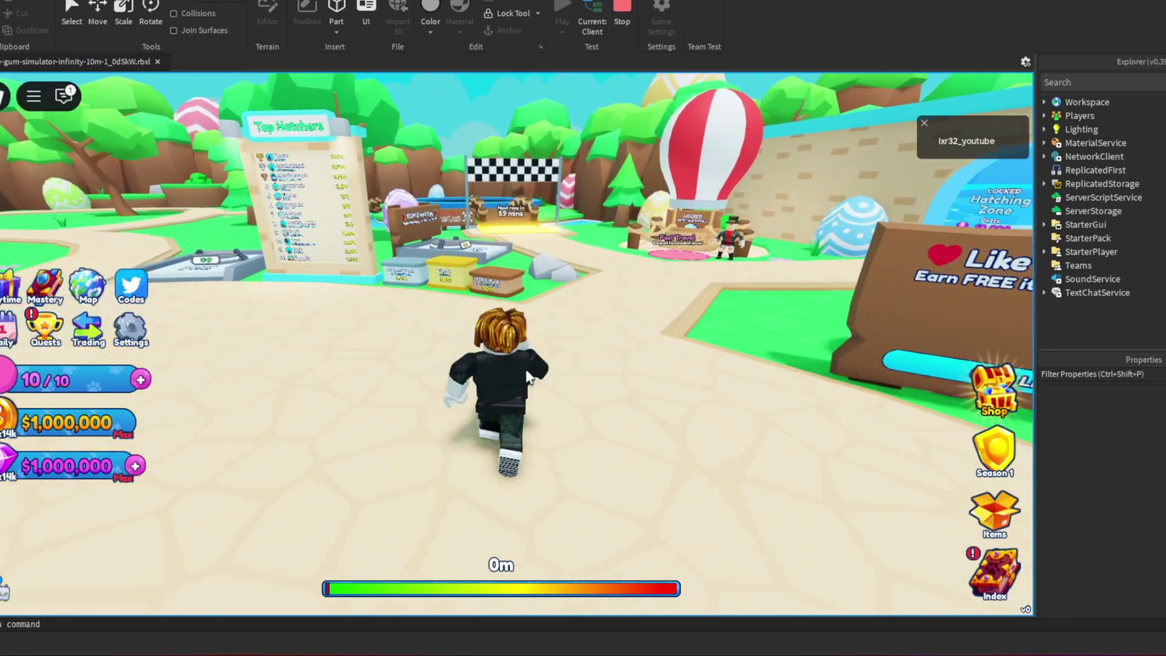
key(w)
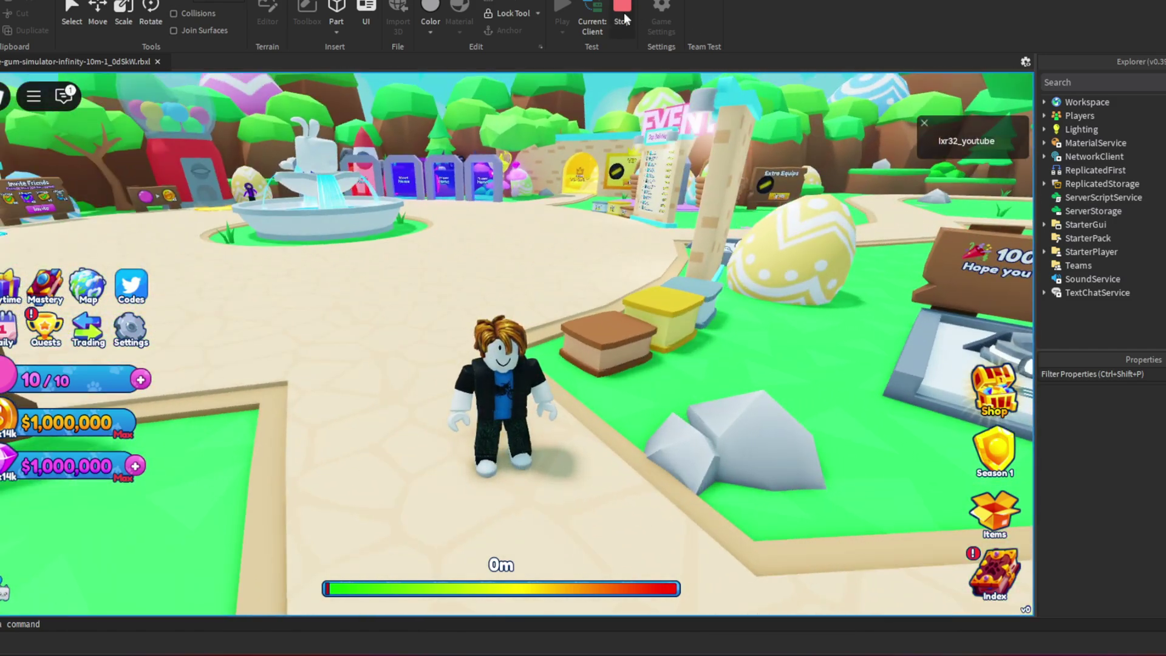
- Stop the playtest and publish over BGS Infinity 10M without asset permissions
click(623, 14)
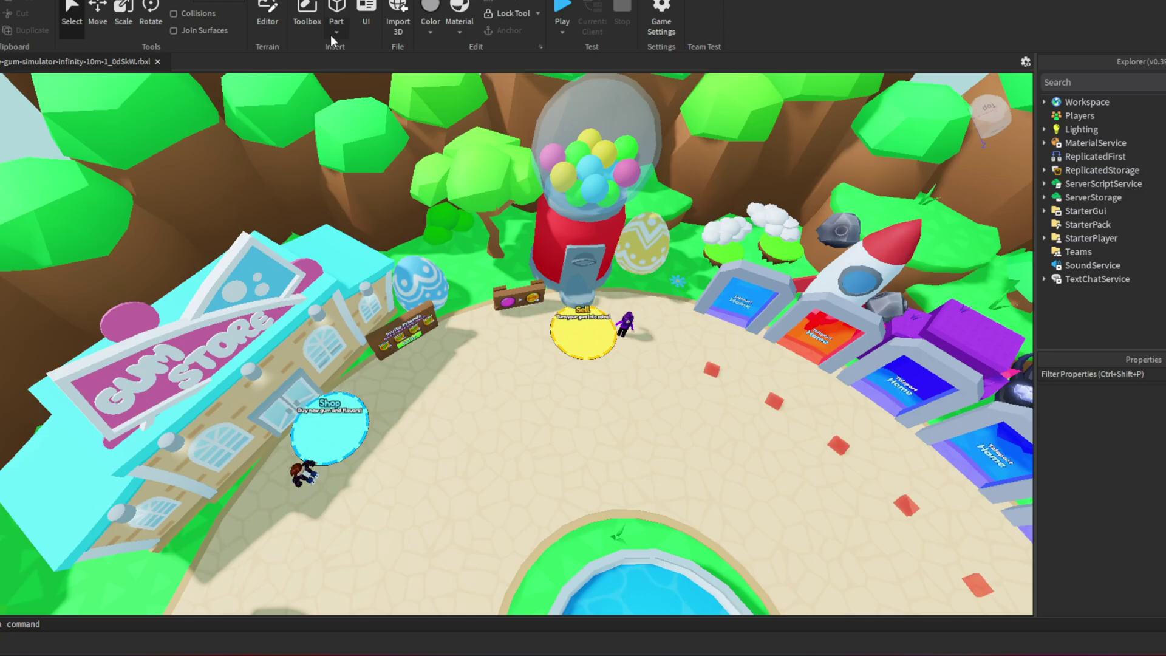
click(19, 9)
click(26, 134)
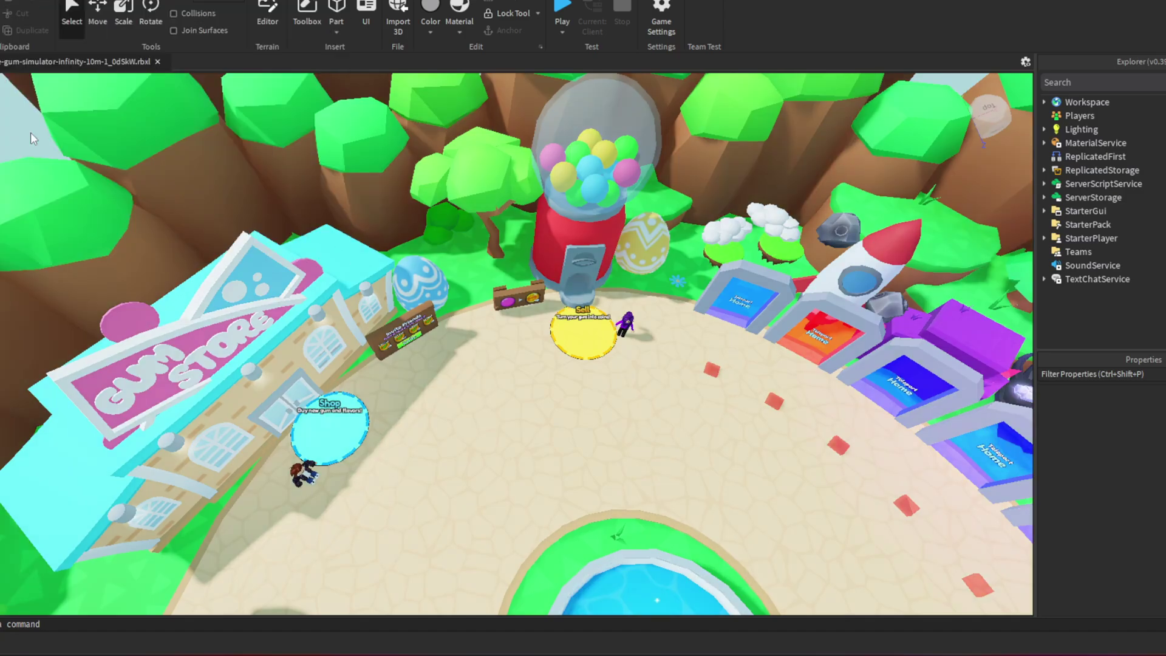
click(363, 213)
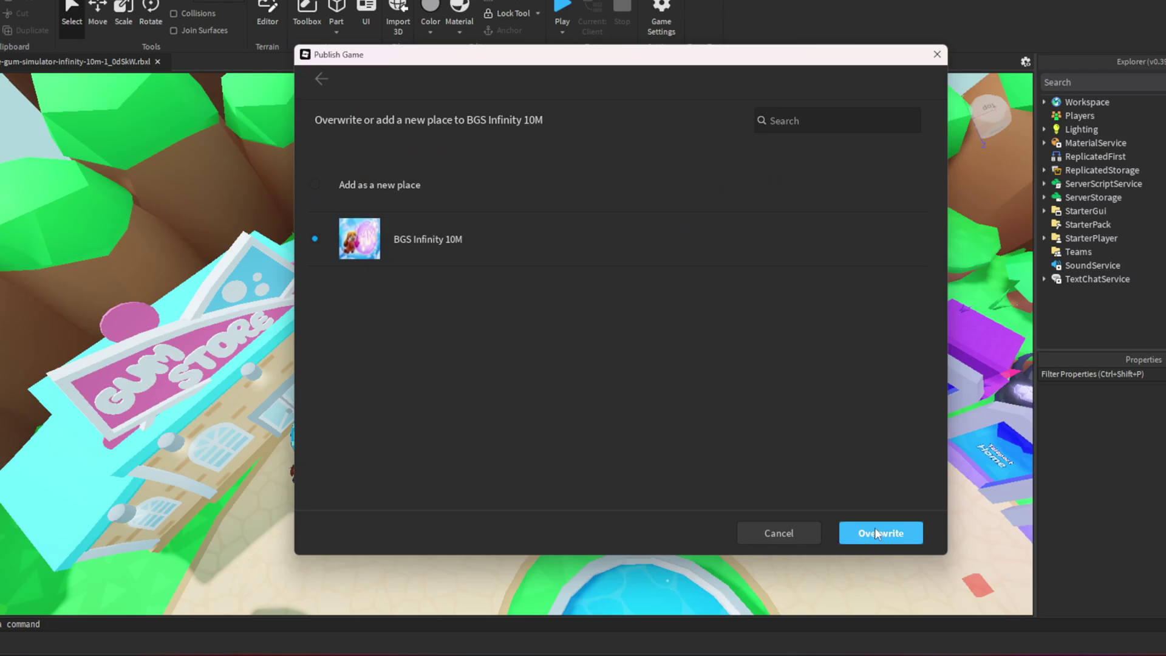
click(877, 534)
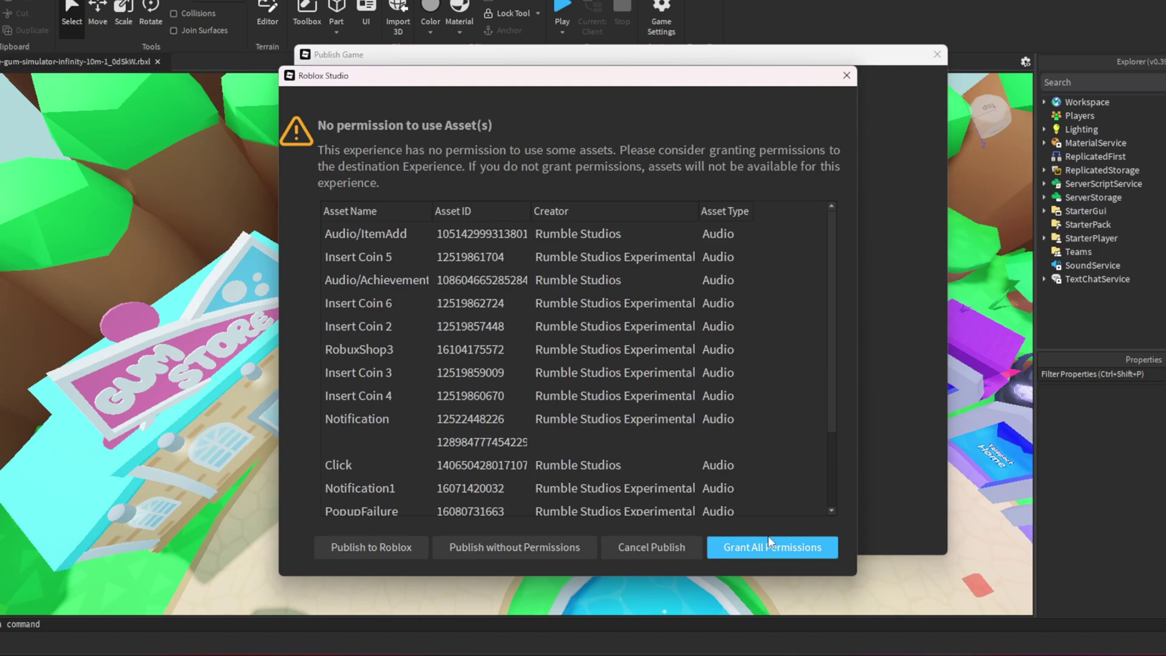
click(772, 547)
click(678, 551)
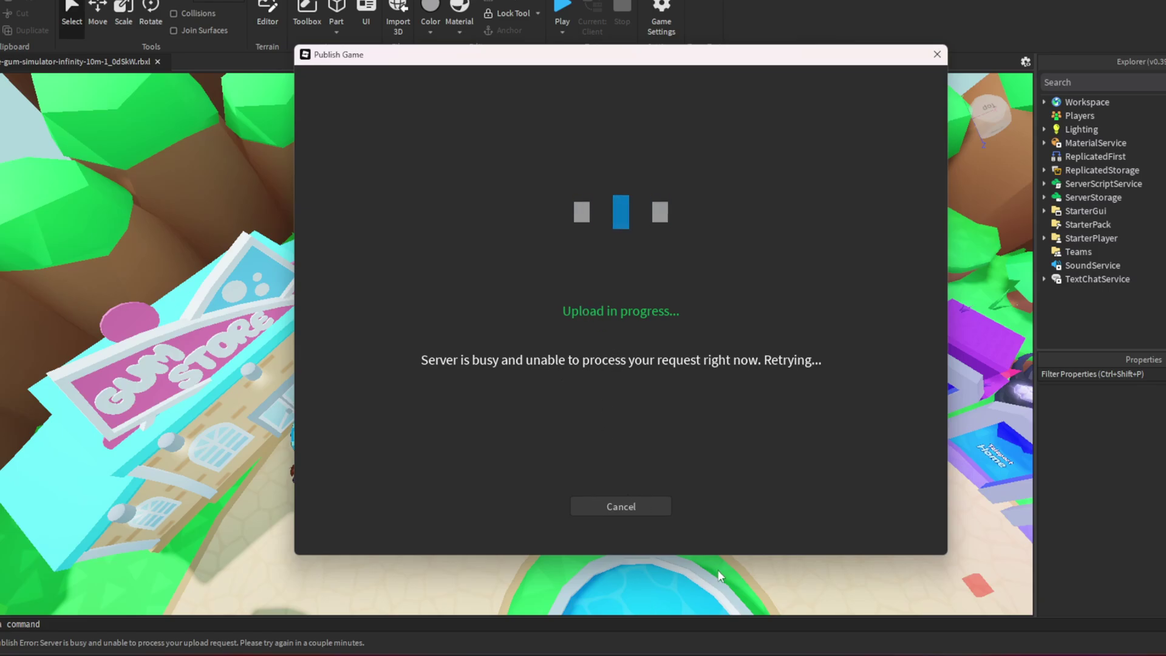
- Cancel the stalled upload, retry Publish to Roblox, and cancel after the server-busy error
click(604, 504)
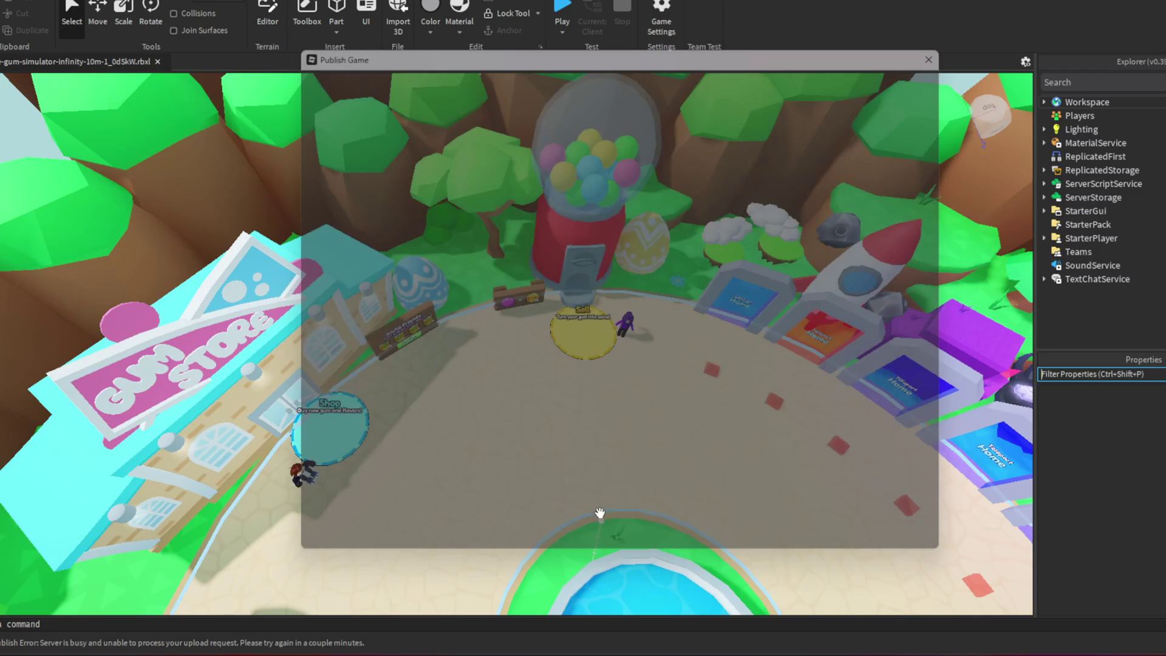
key(alt+f)
click(37, 119)
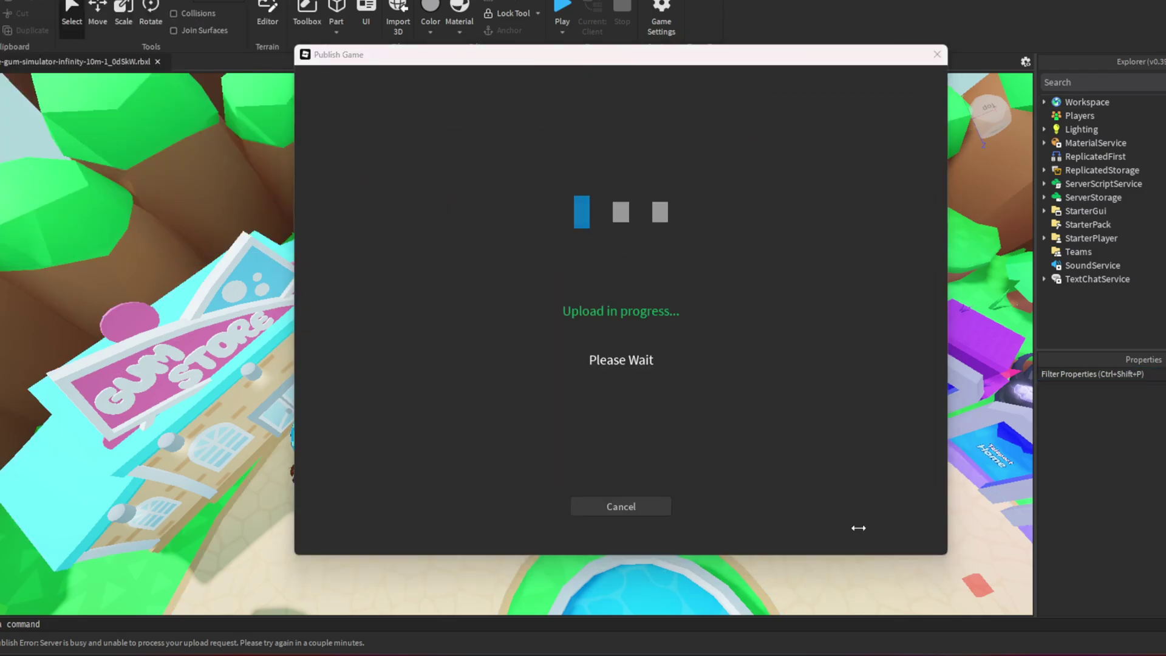
click(649, 547)
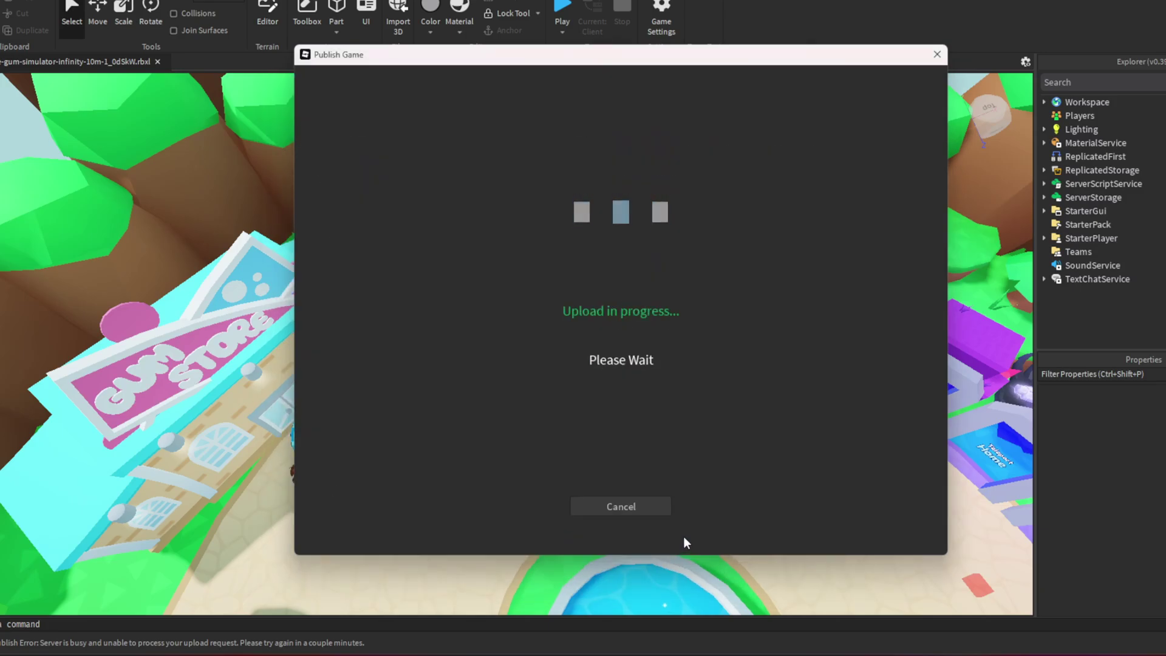
click(621, 506)
mouse_move(1102, 183)
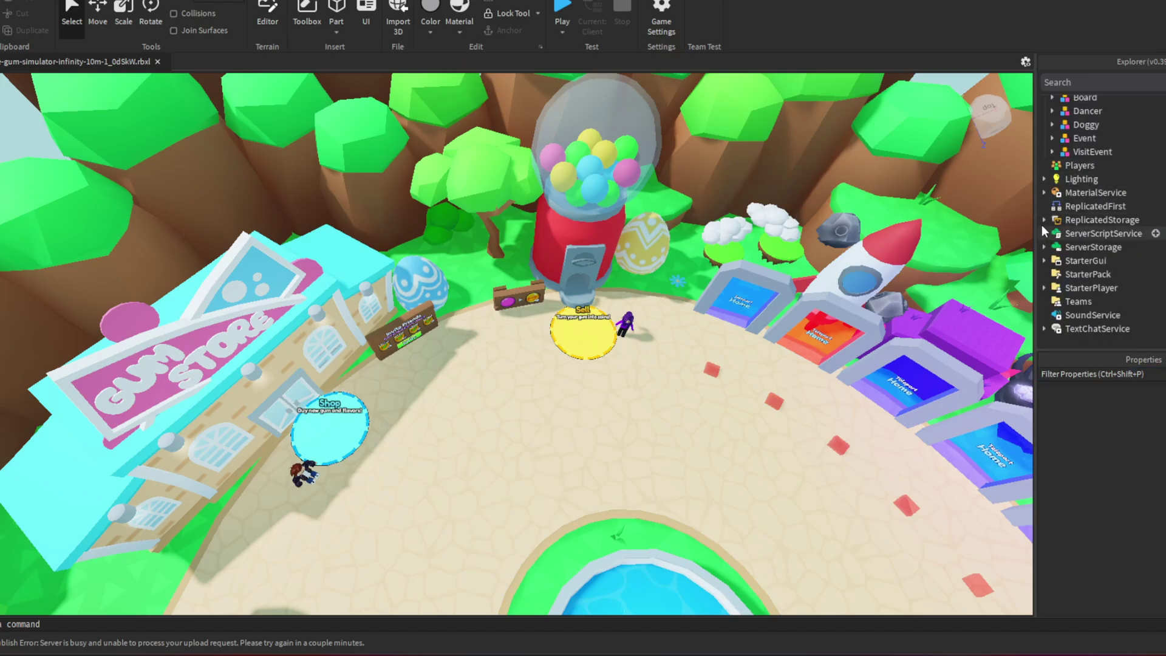
- Browse ReplicatedStorage and ServerScriptService, read the AFK script, then return to the lobby view
click(1044, 221)
click(1043, 235)
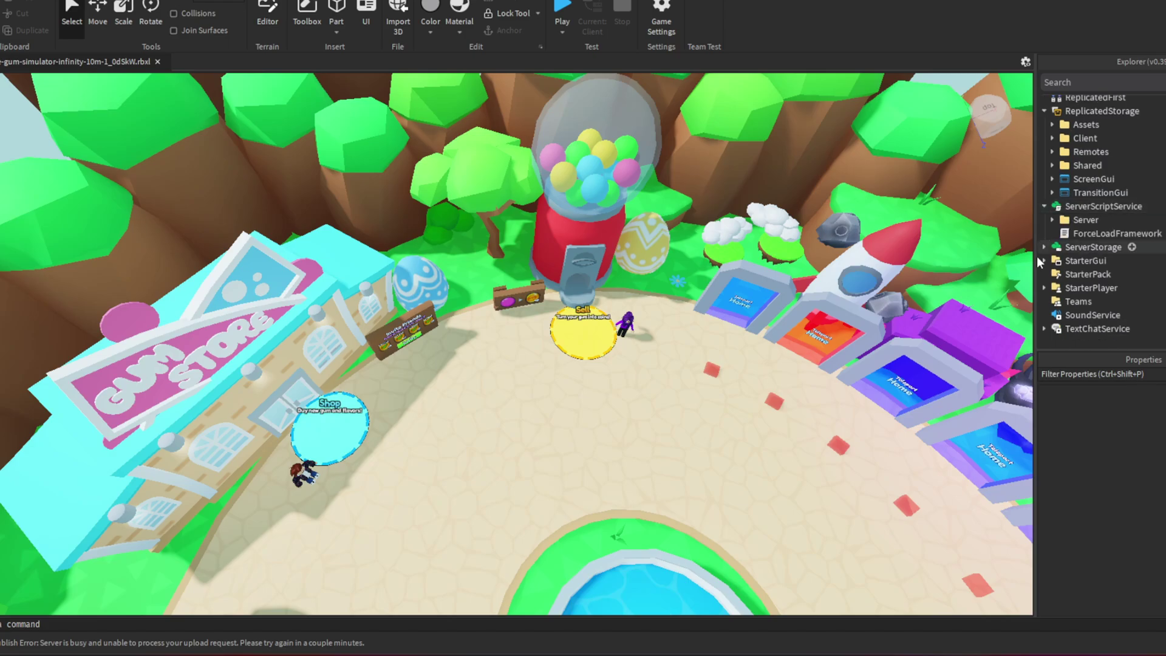
scroll(1042, 257, down, 1)
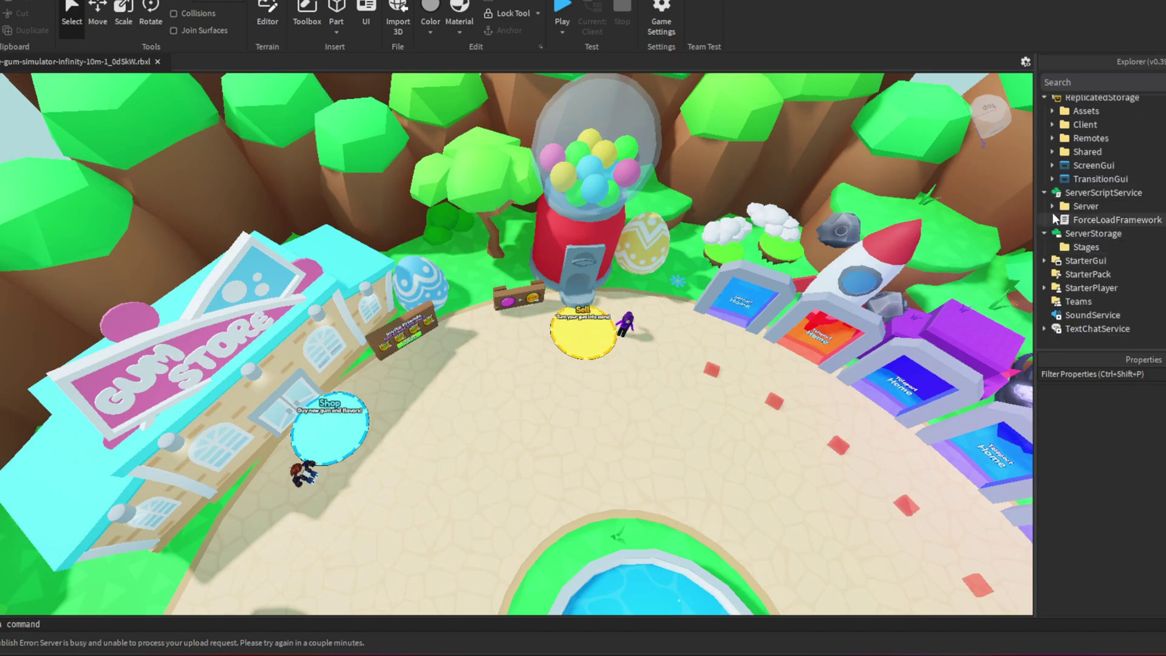
scroll(1107, 275, down, 4)
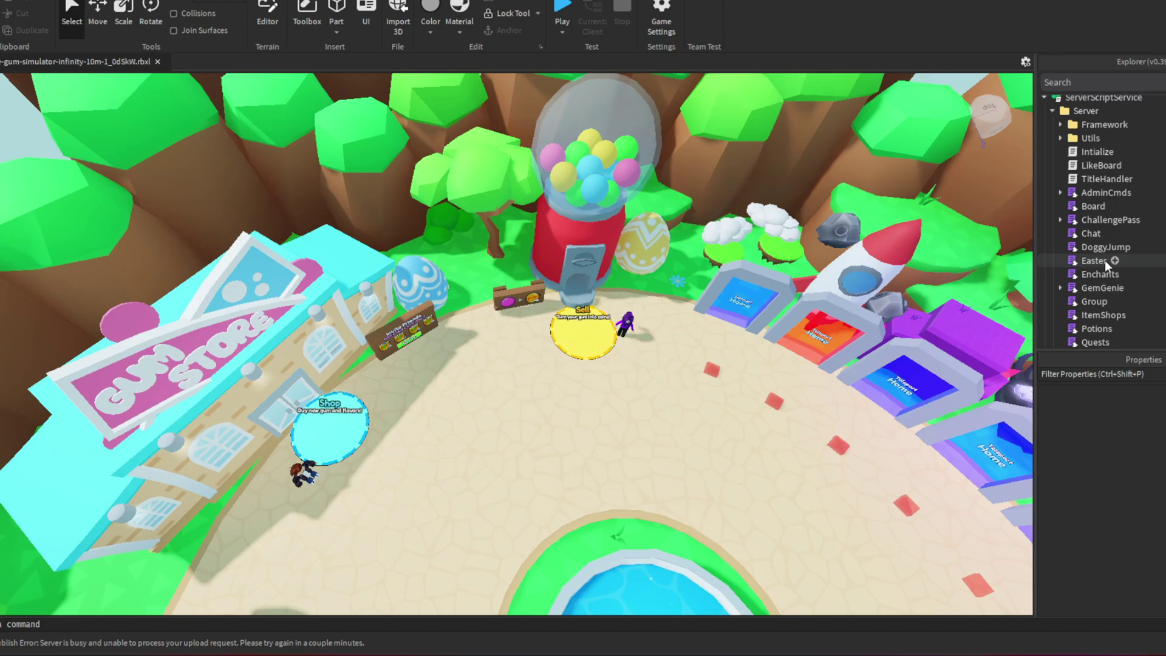
click(1093, 207)
click(236, 61)
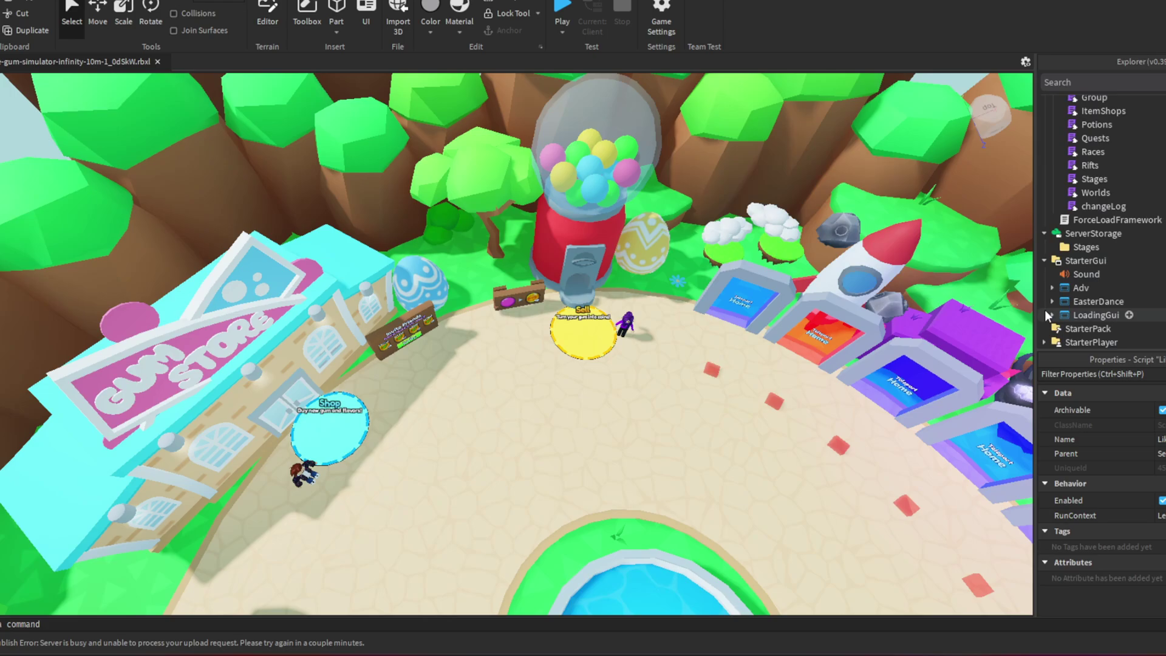
scroll(1048, 319, down, 2)
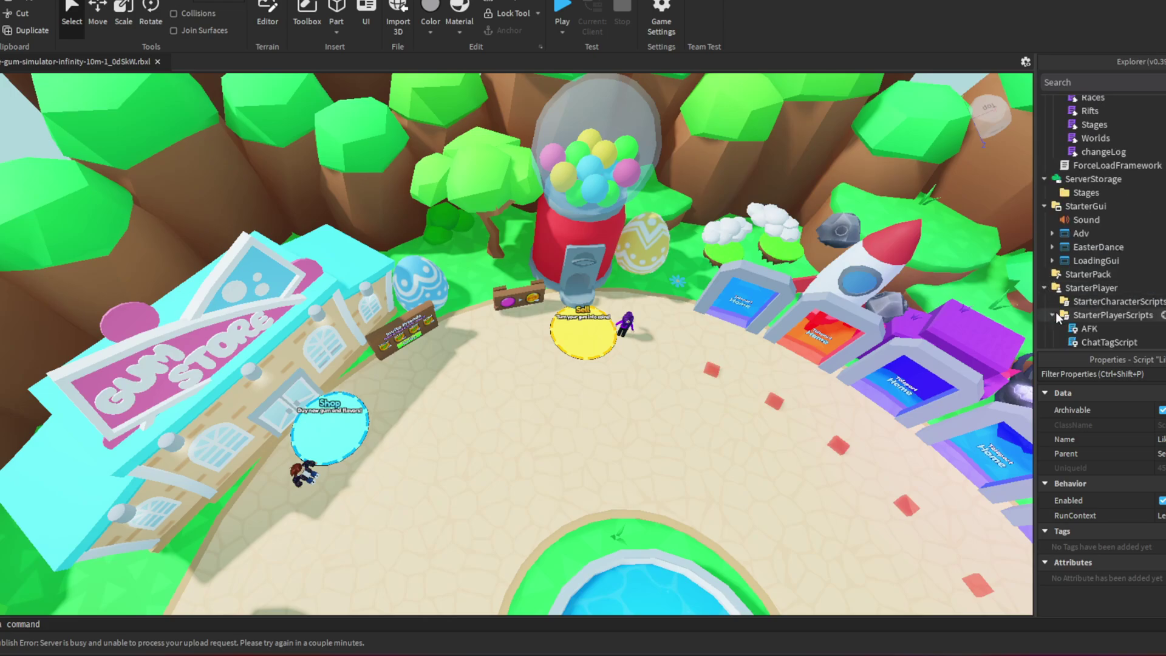
double_click(1091, 234)
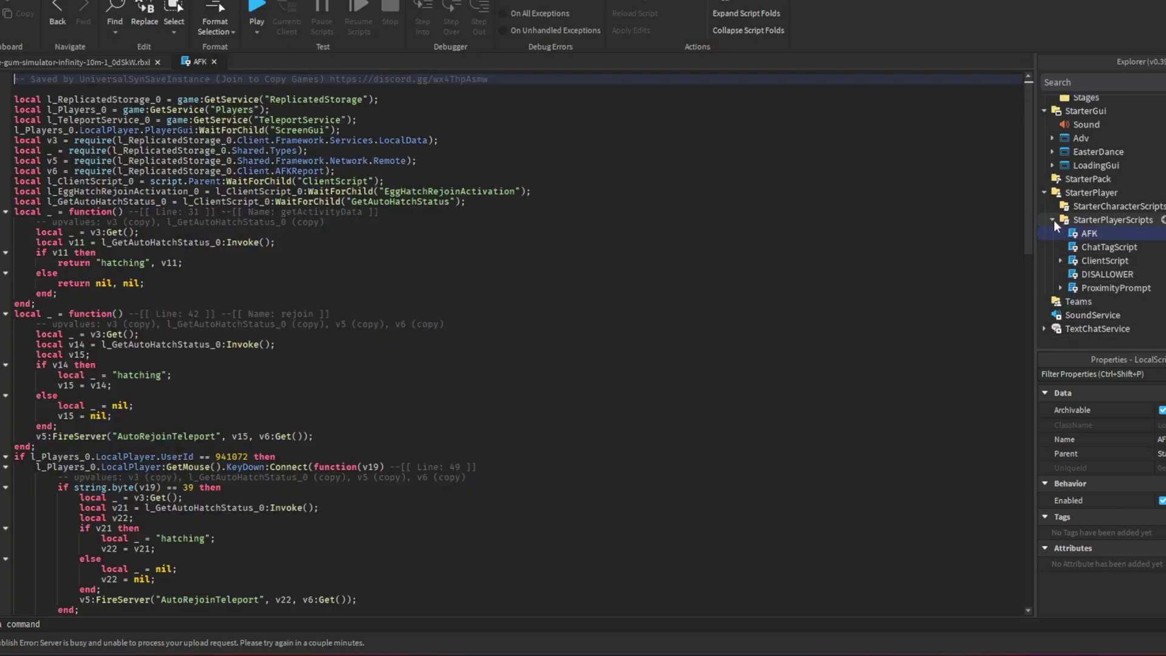
scroll(525, 289, down, 5)
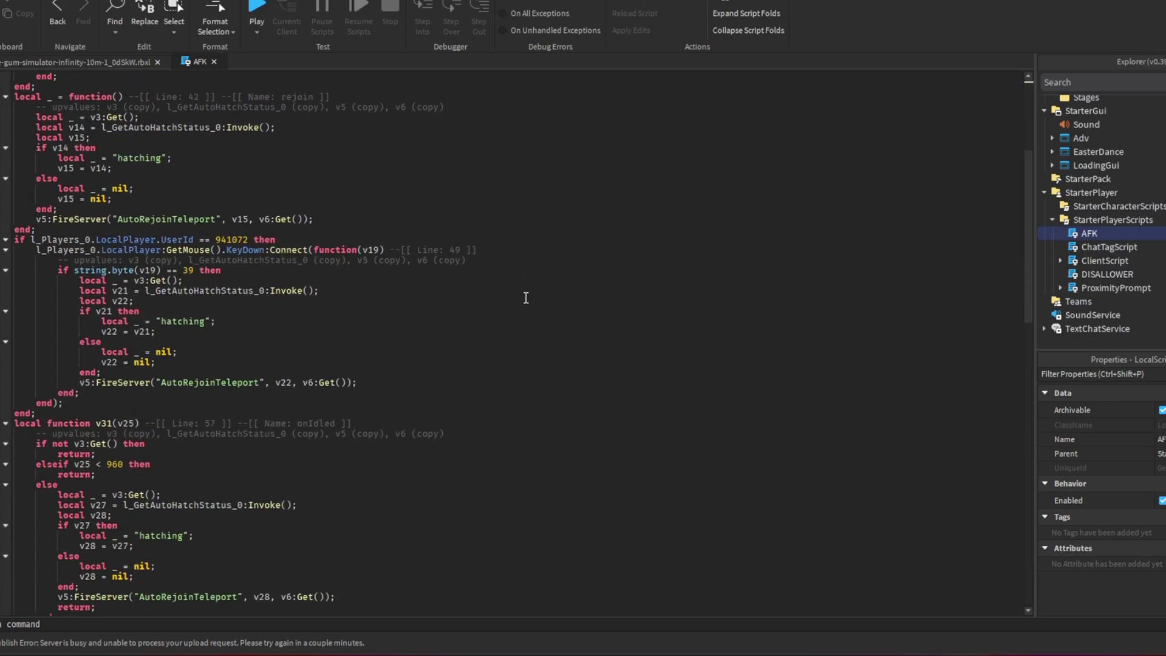
scroll(520, 289, down, 5)
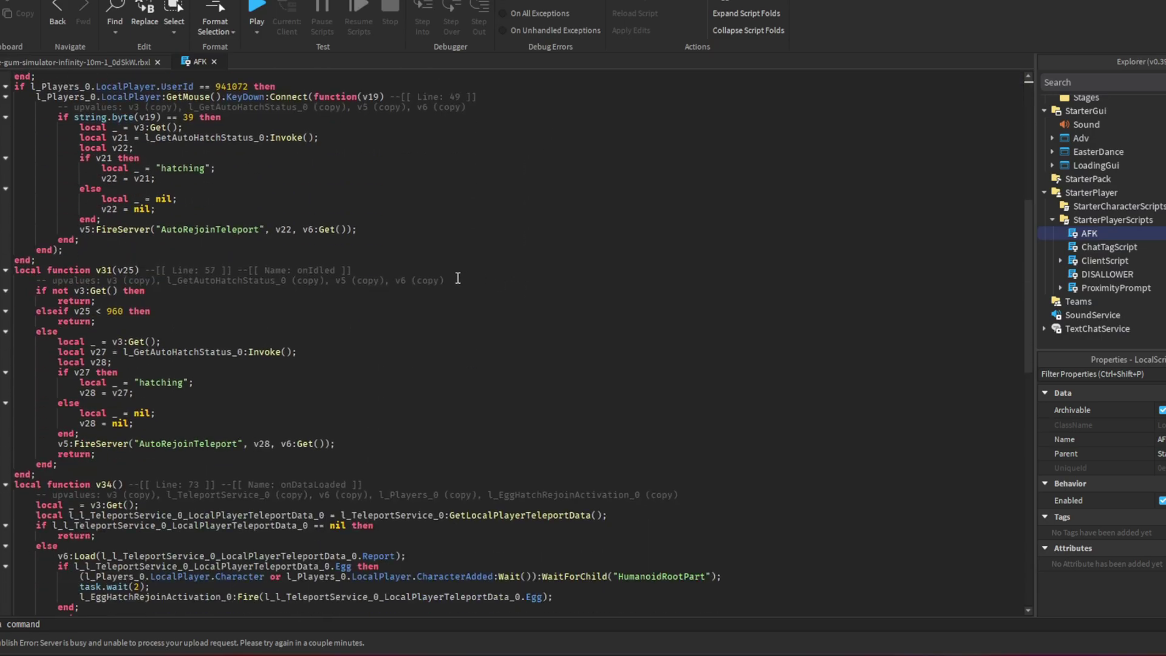
scroll(458, 279, down, 4)
scroll(361, 276, down, 3)
scroll(274, 273, down, 2)
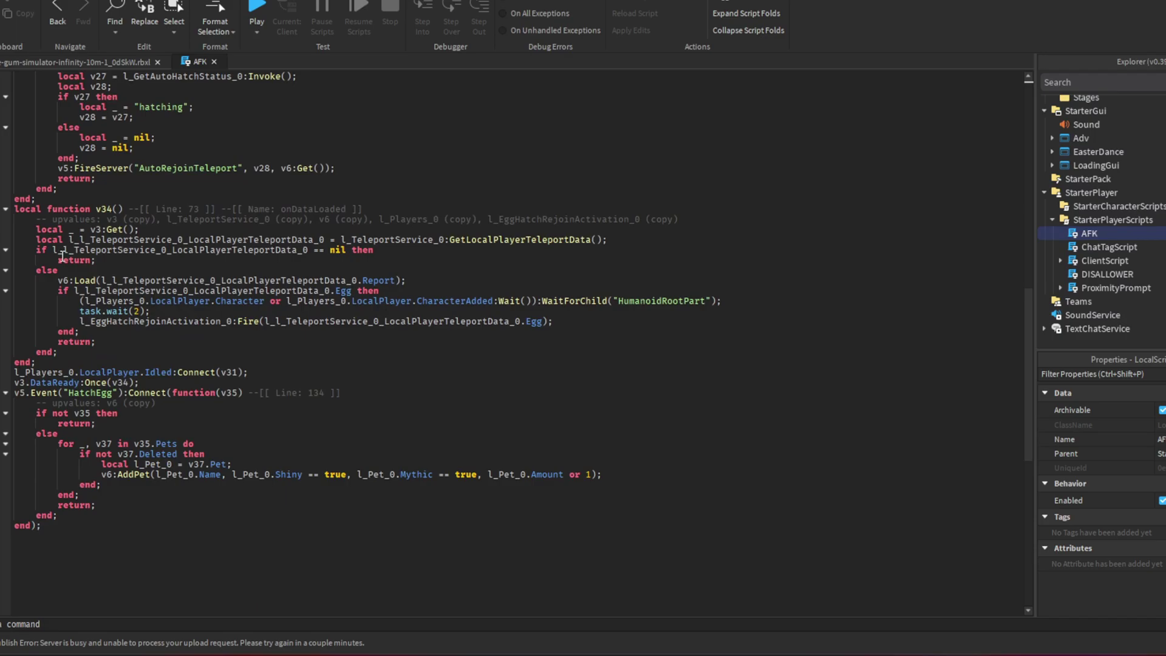
scroll(246, 279, up, 5)
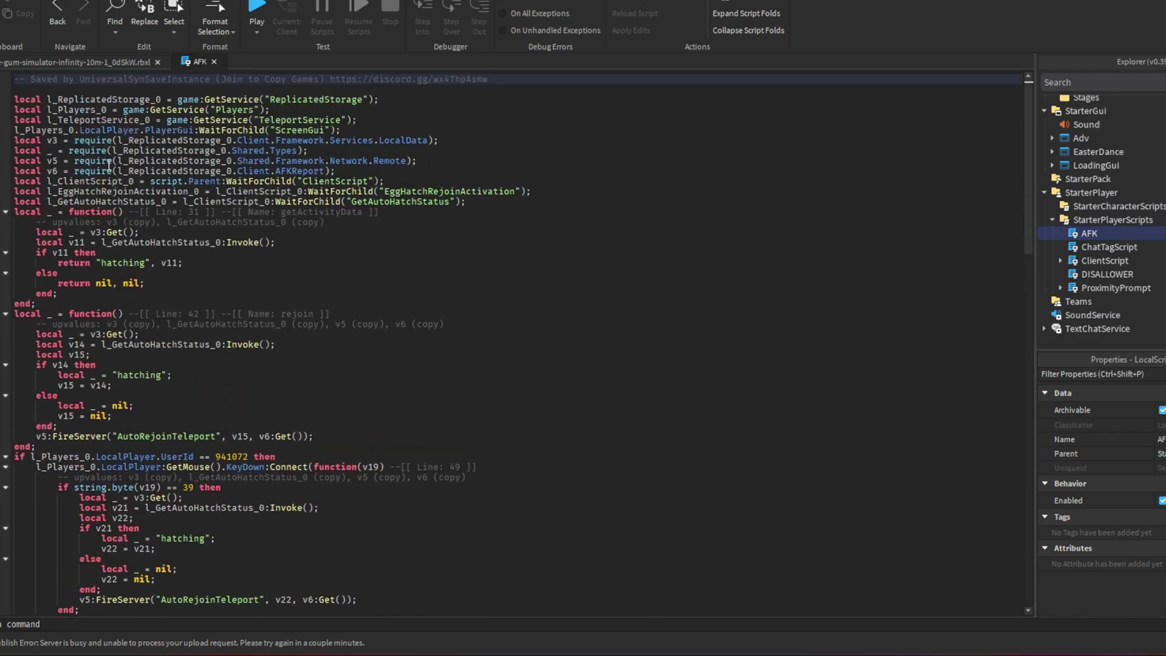
click(66, 61)
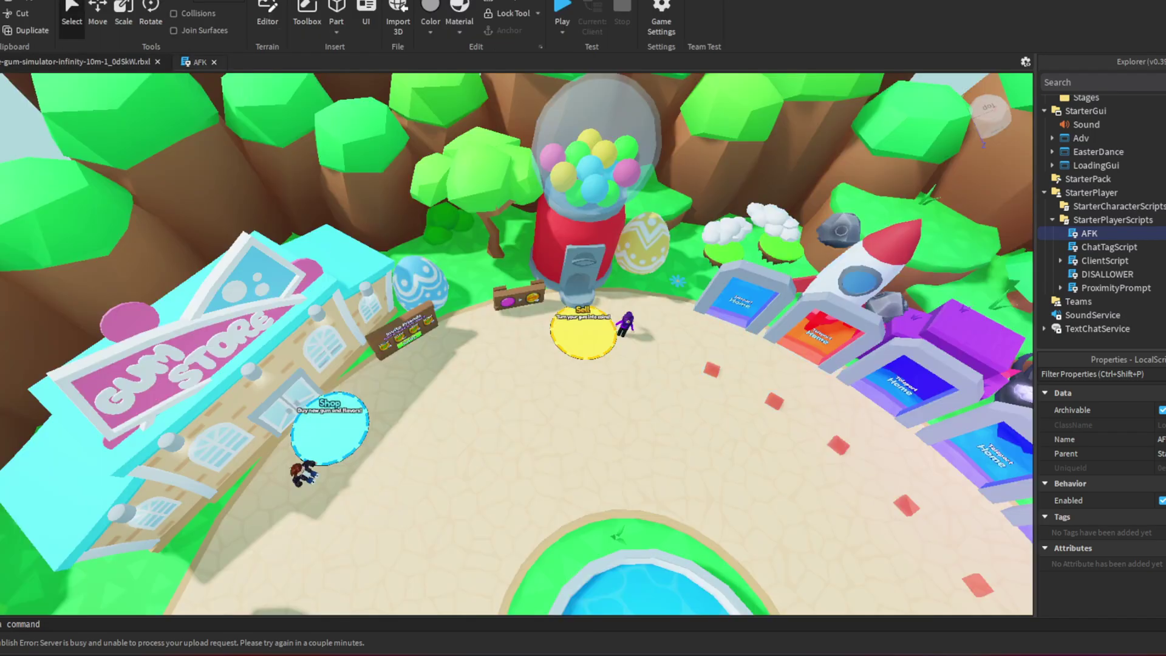
- Close the place without saving and launch BGS Infinity 10M from its Roblox page
key(ctrl+F4)
click(630, 327)
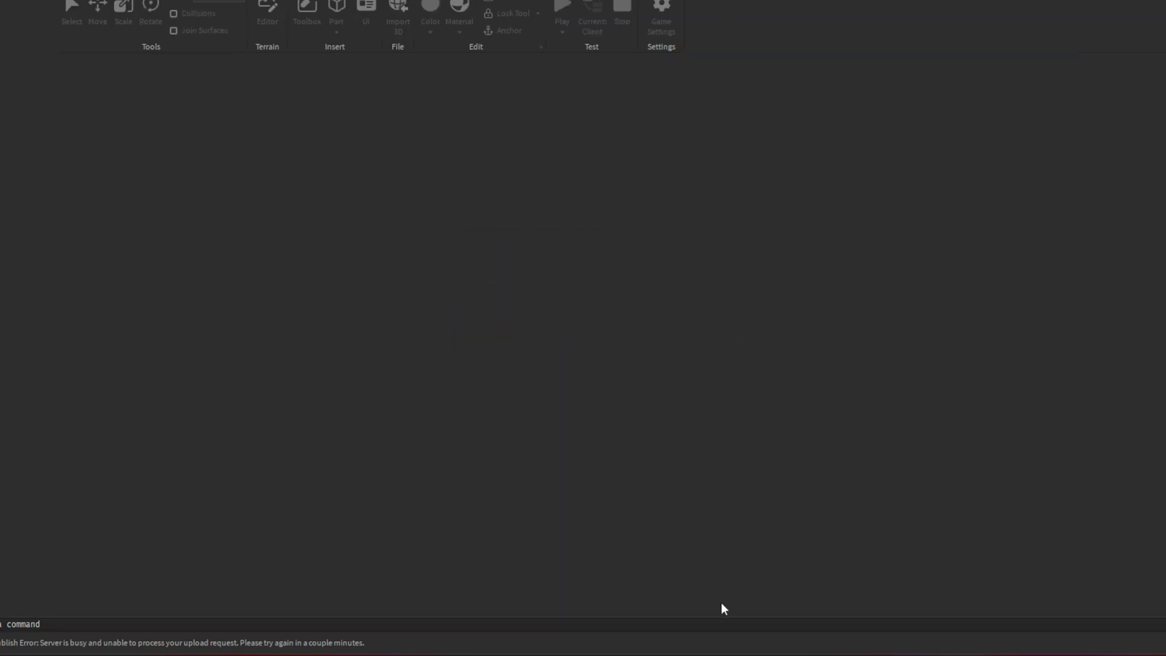
click(772, 652)
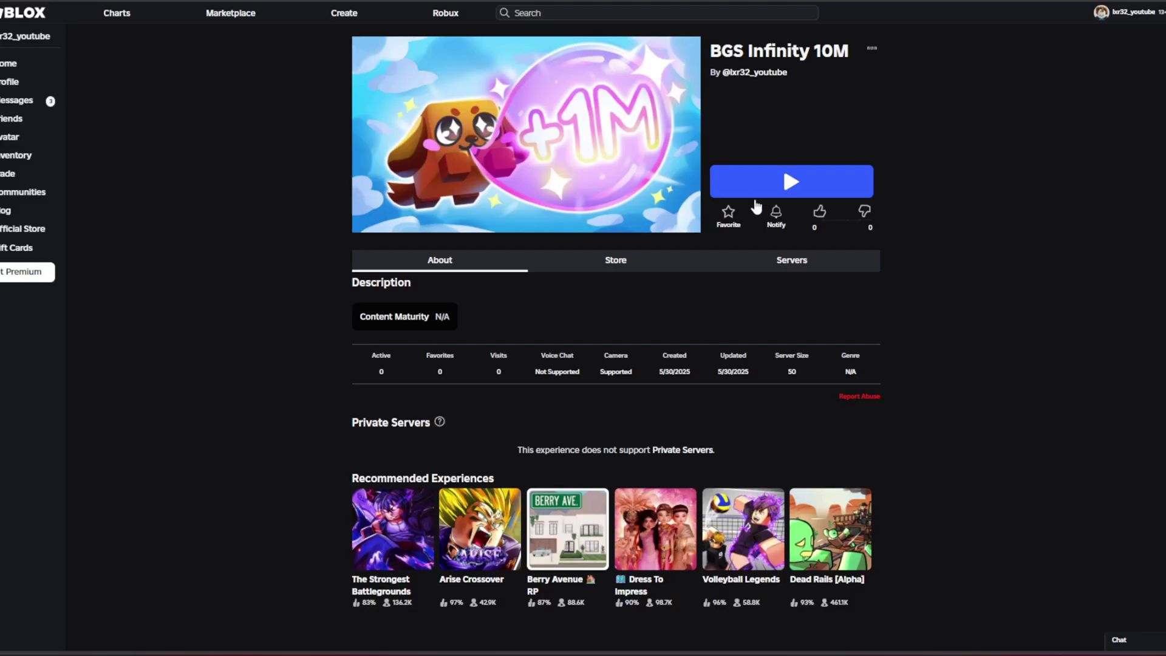
click(782, 165)
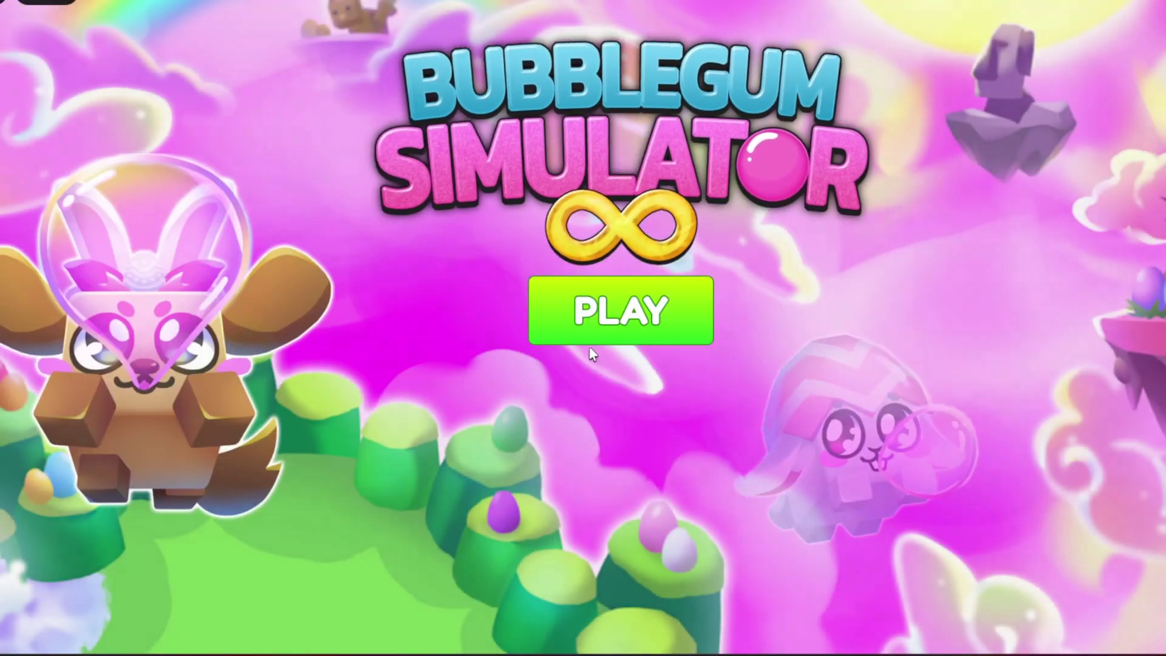
- Start the game with Quality graphics and chew gum for the Blow 5 Bubbles quest
click(576, 314)
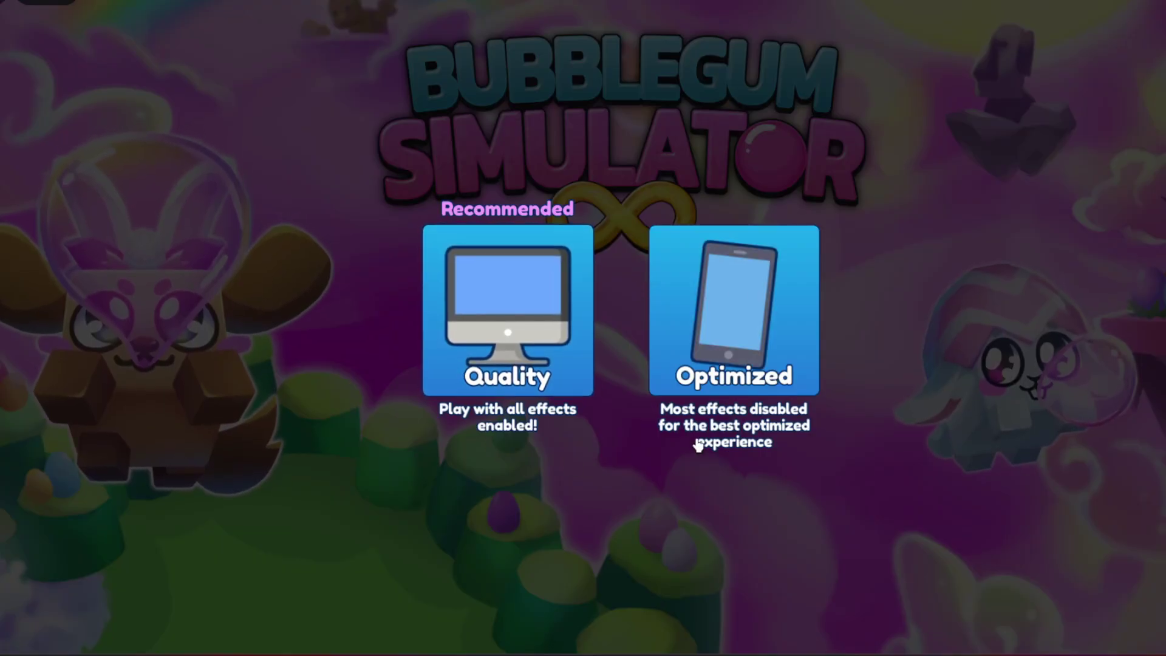
click(524, 345)
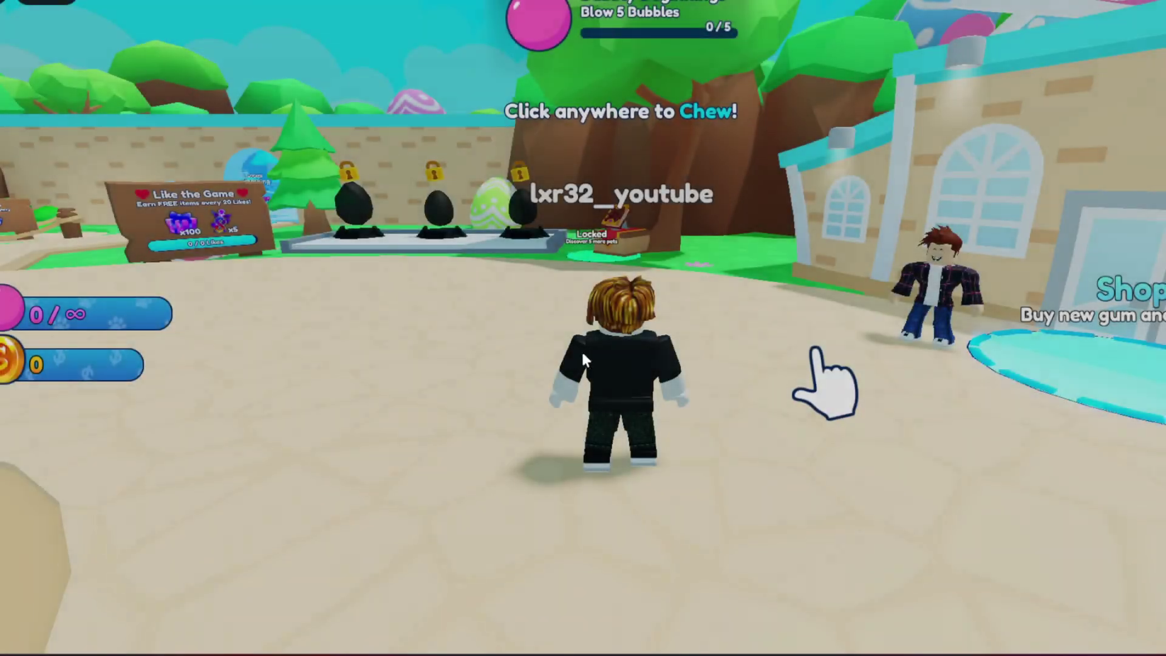
click(590, 349)
click(638, 347)
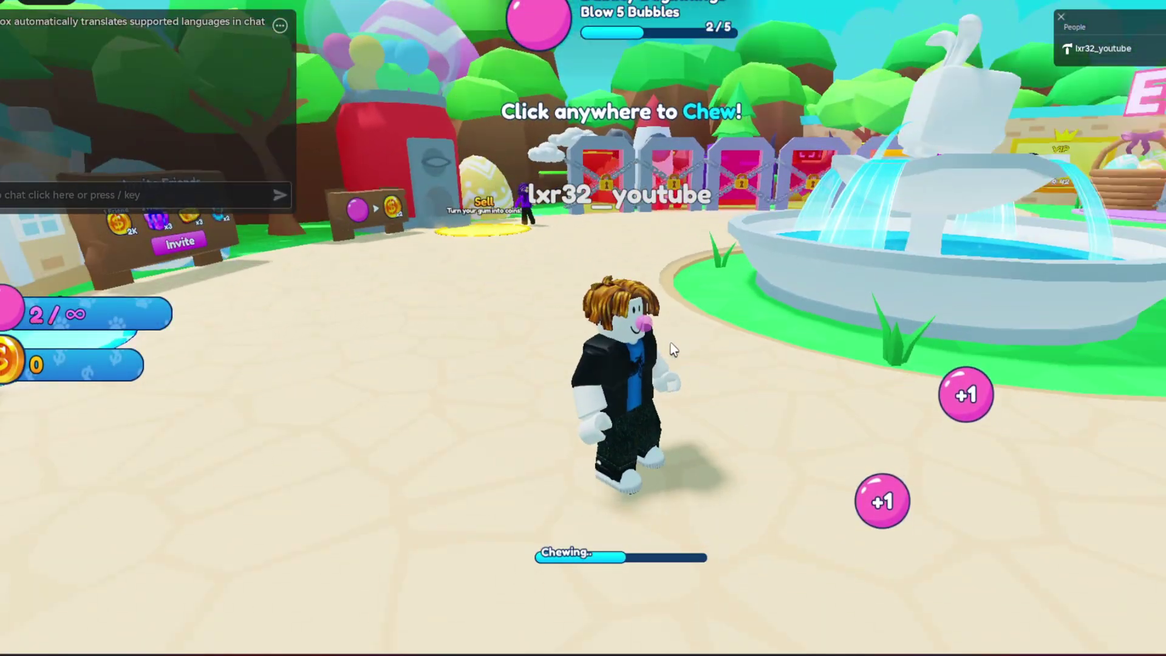
click(669, 343)
- Keep chewing while walking onto the Sell pad to sell the gum
key(w)
click(669, 343)
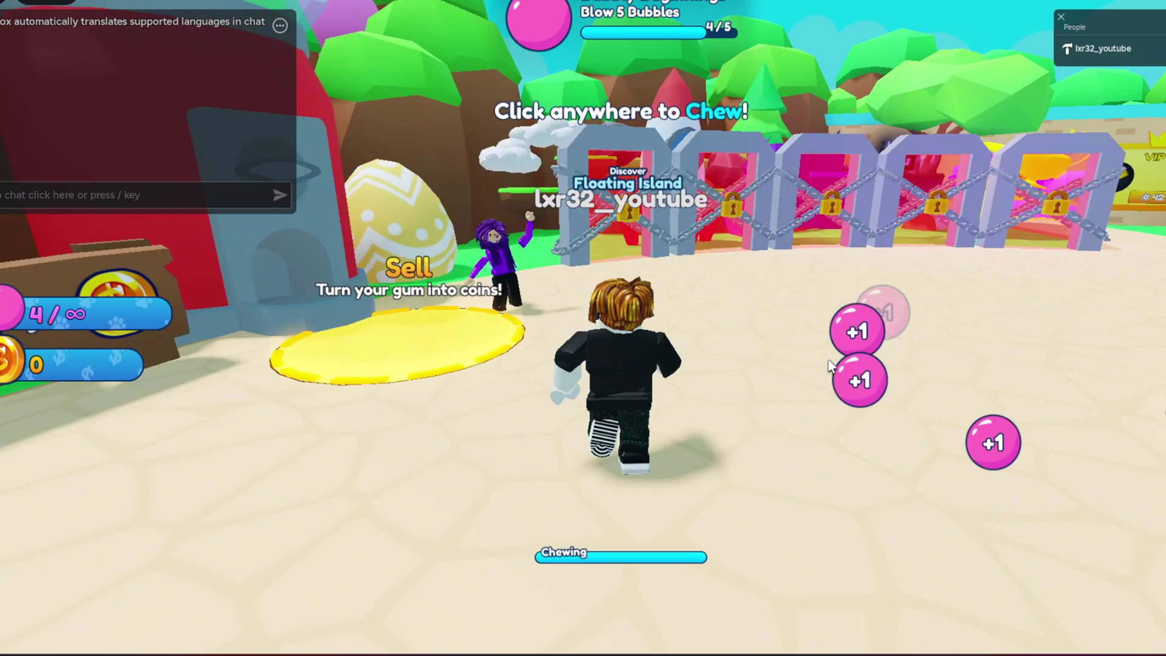
click(830, 339)
key(a)
key(w)
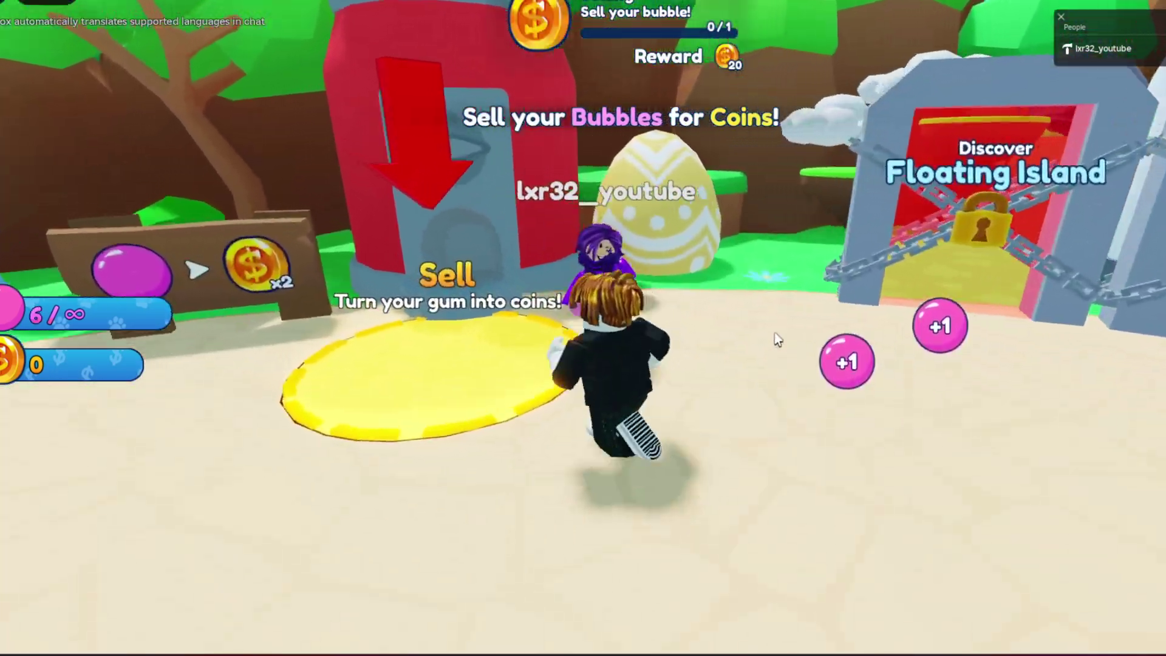
- Hatch a first Common Egg, then run across the field collecting coins
key(w)
key(w)
key(w)
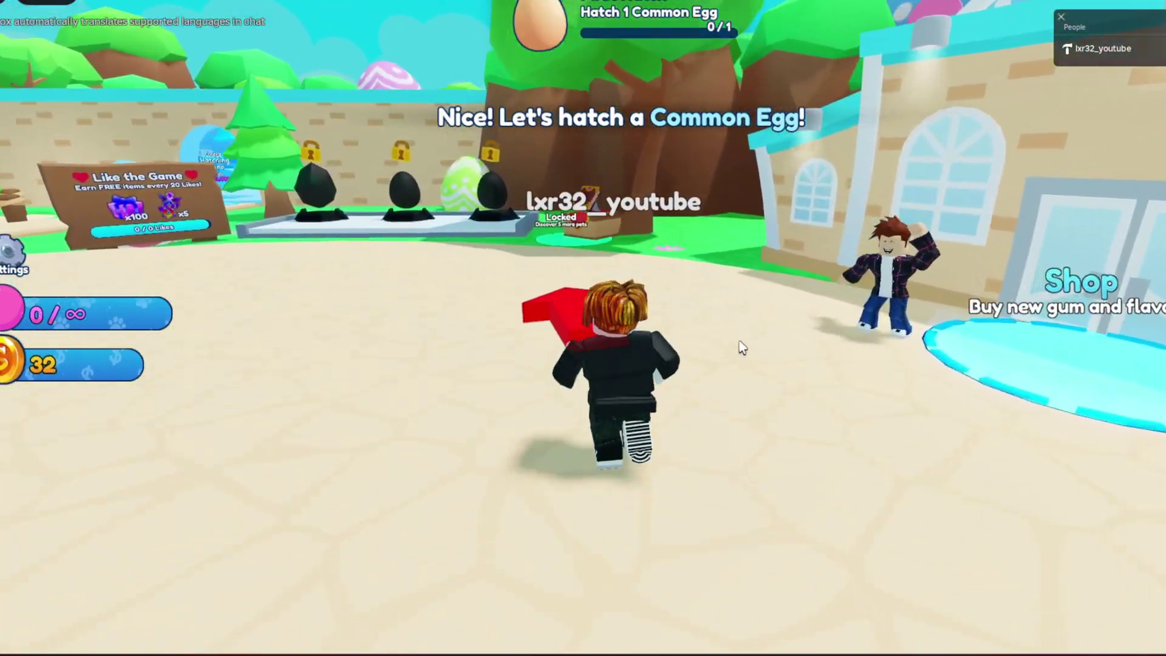
key(w)
key(w)
key(w)
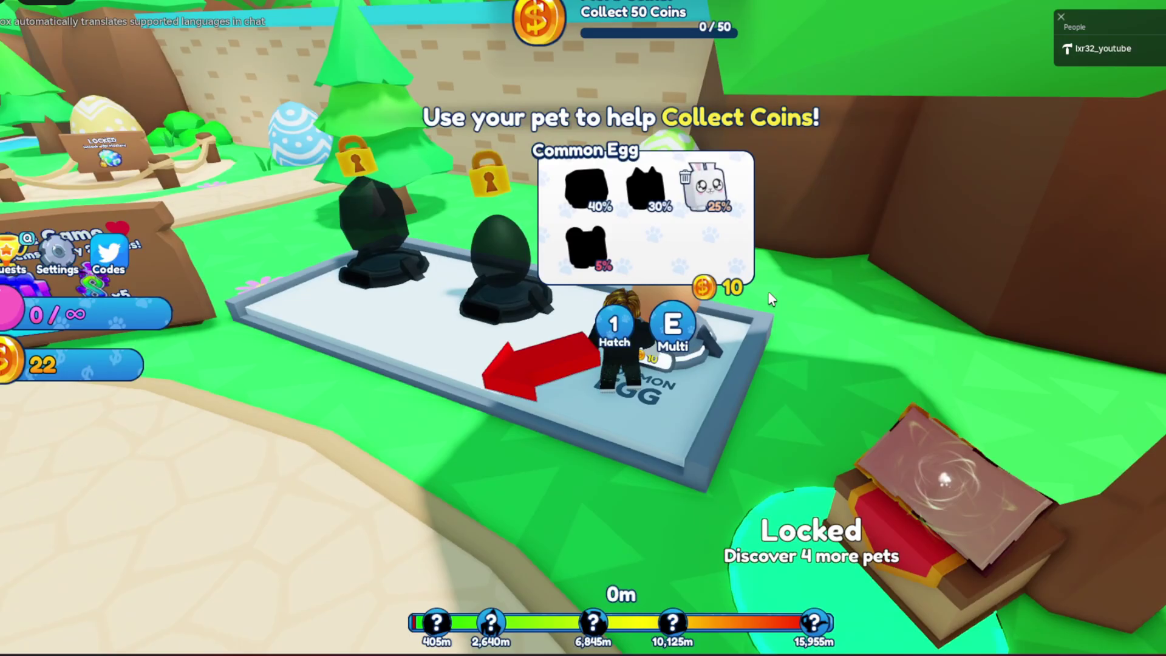
key(s)
key(s)
key(w)
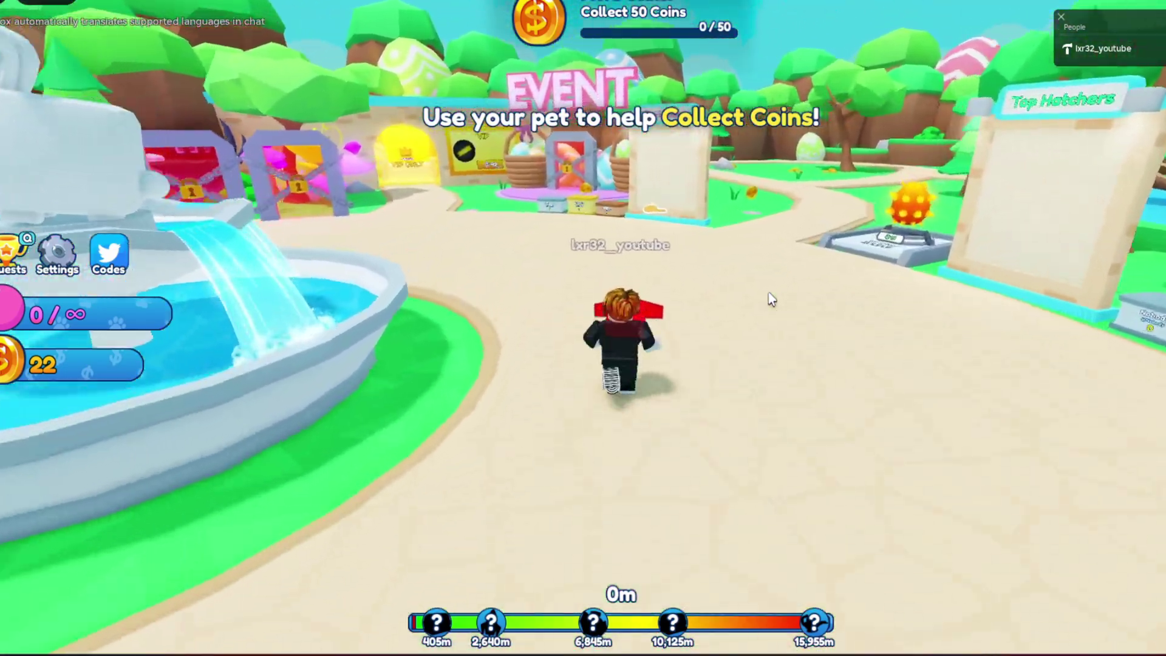
key(w)
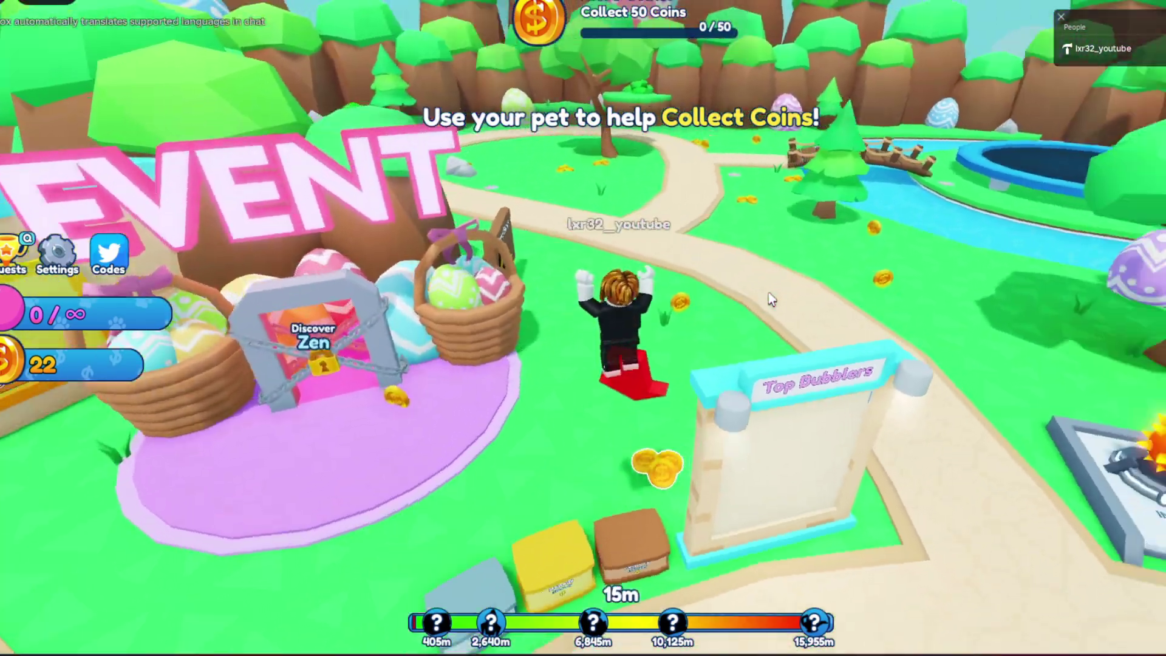
key(w)
key(w)
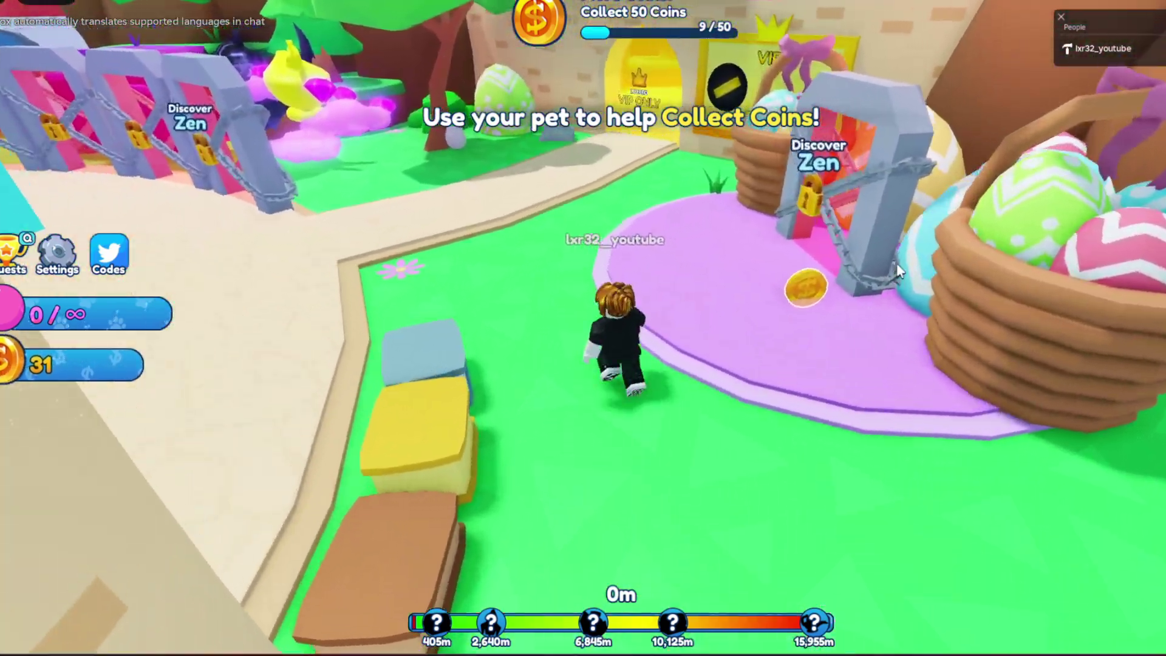
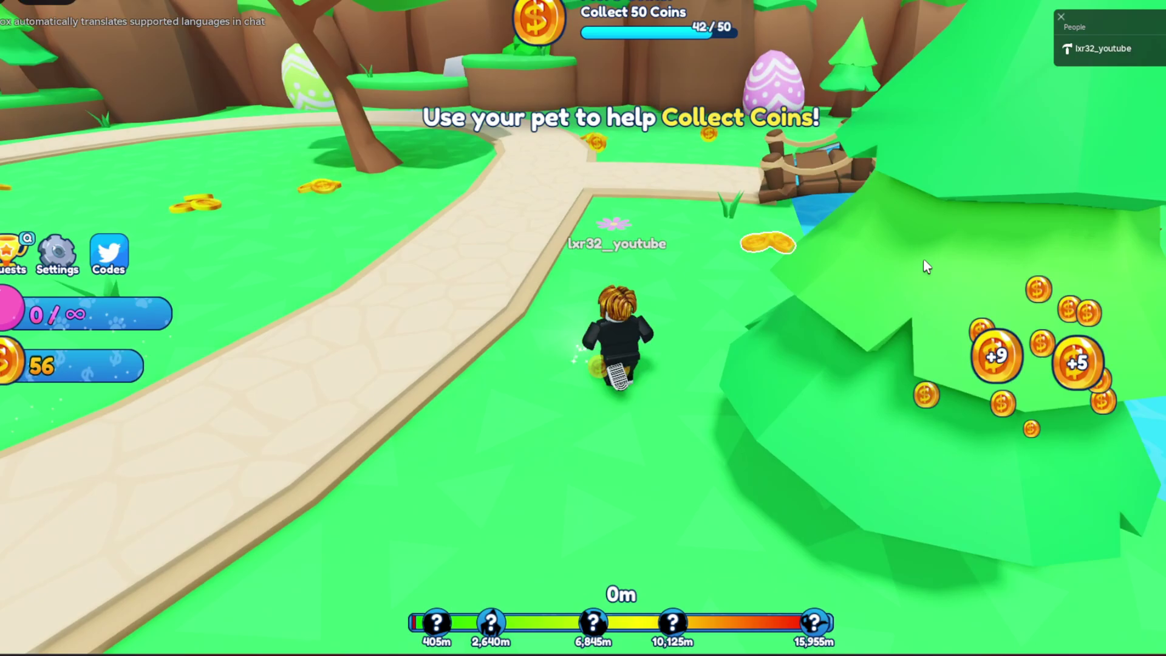
key(w)
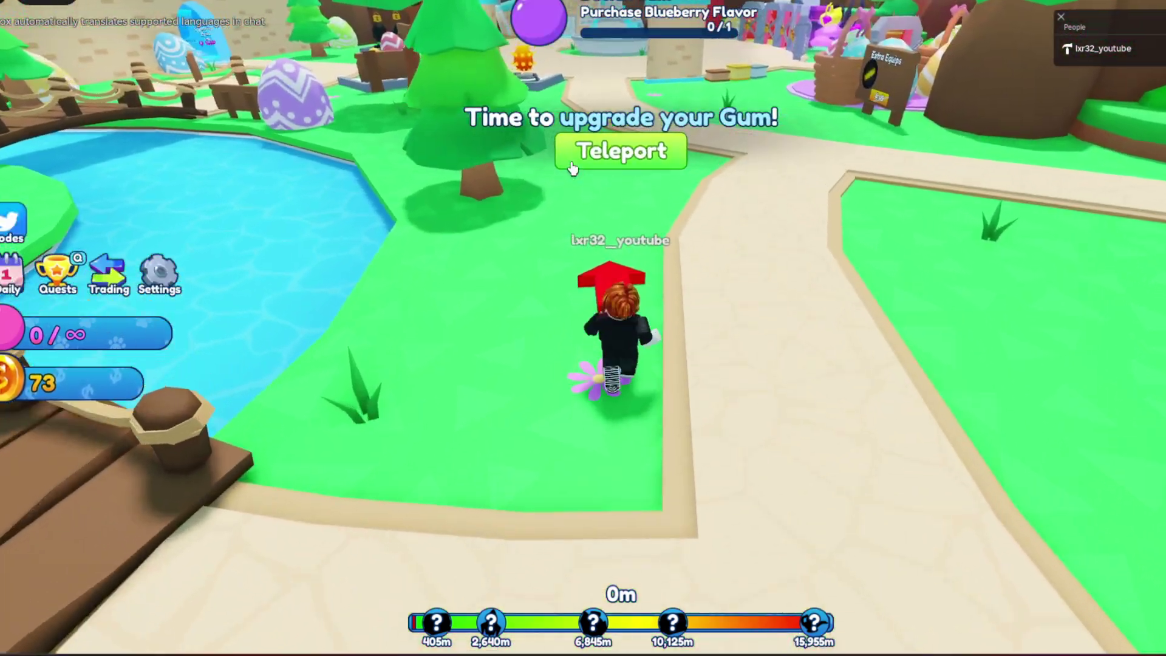
- Teleport to the gum shop and equip the Blueberry gum flavor
click(621, 152)
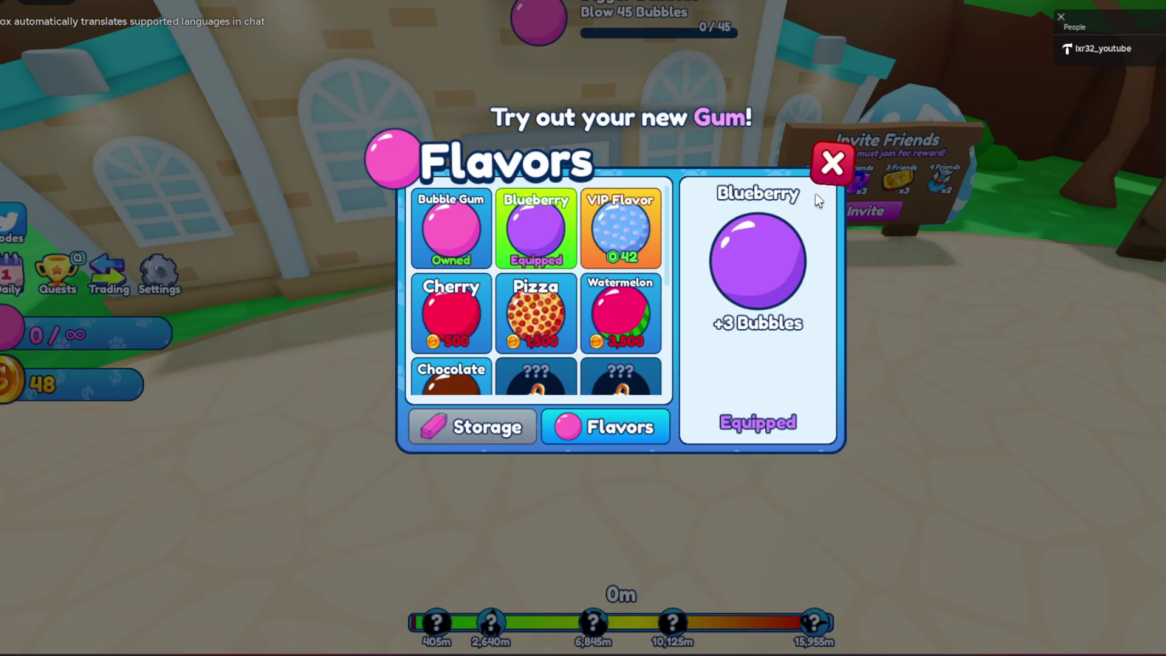
click(831, 162)
- Run through the world up to the Common Egg platform
key(w)
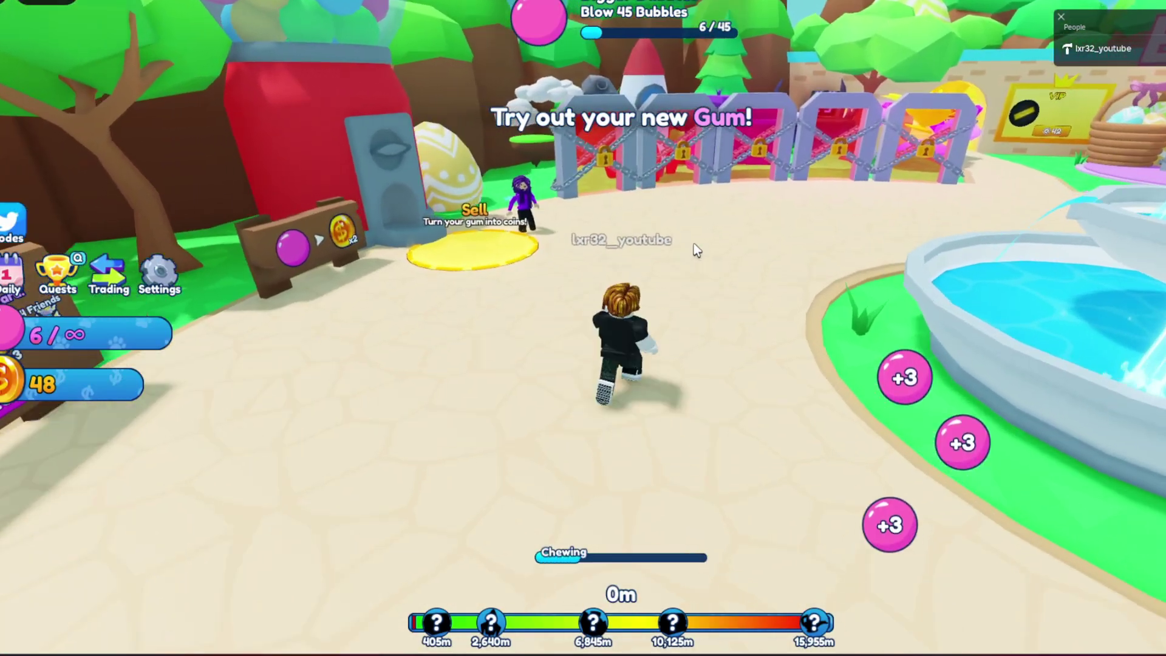
key(w)
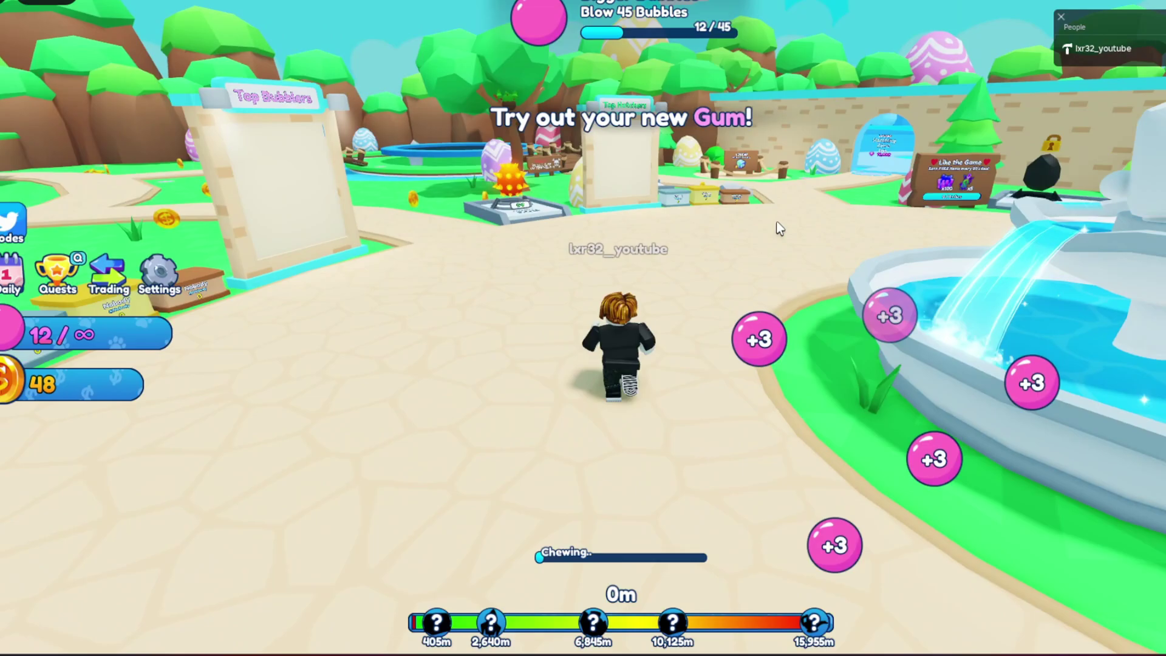
key(w)
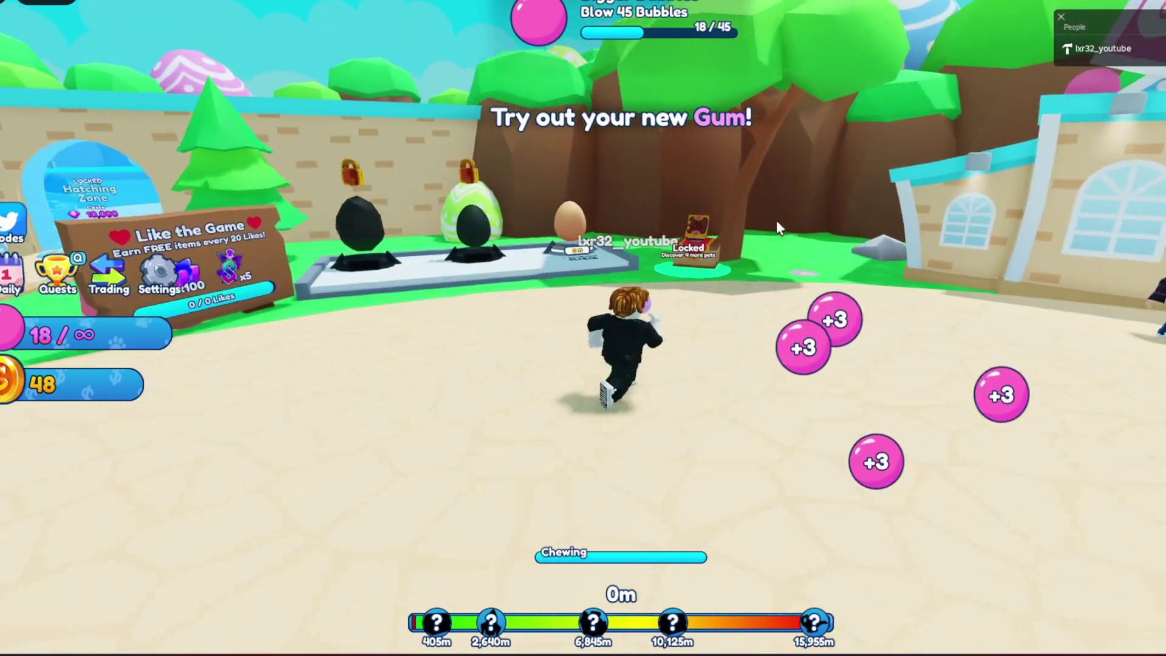
key(w)
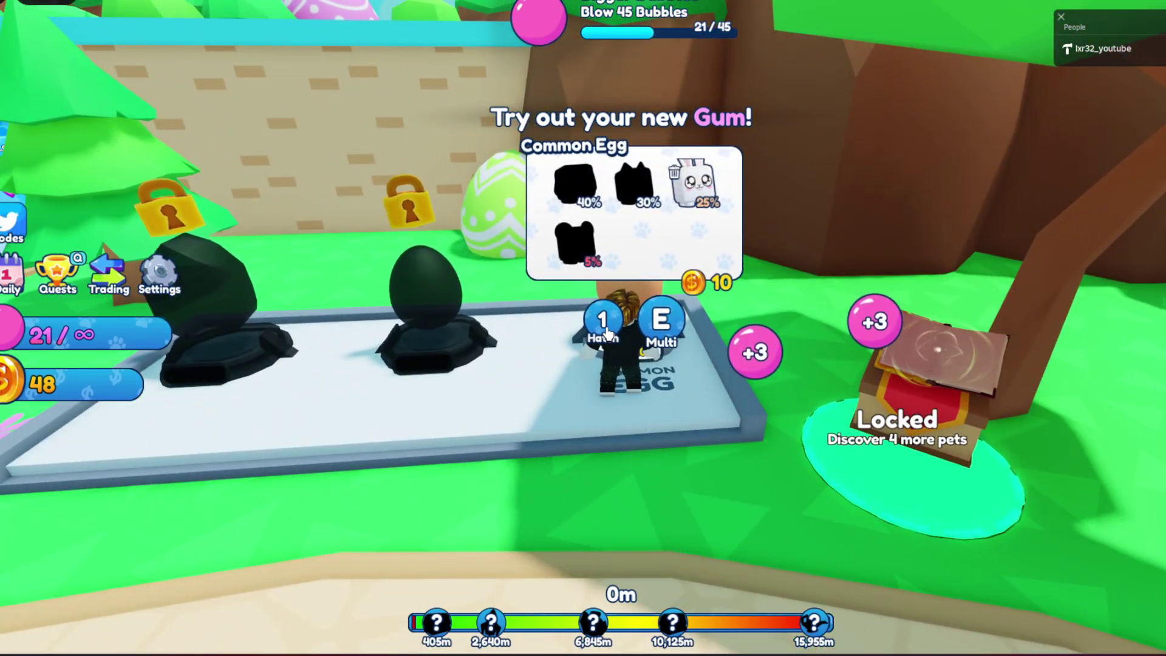
- Multi-hatch three Common Eggs for two Bunnies and a Kitty, then run down the path
click(624, 313)
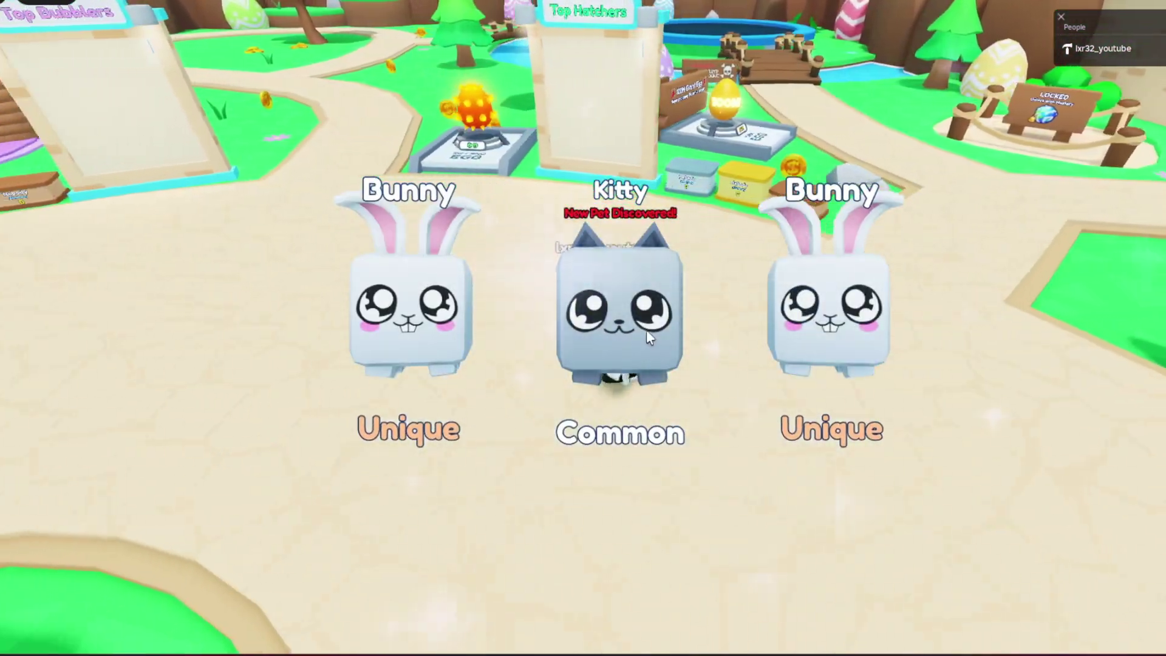
click(619, 333)
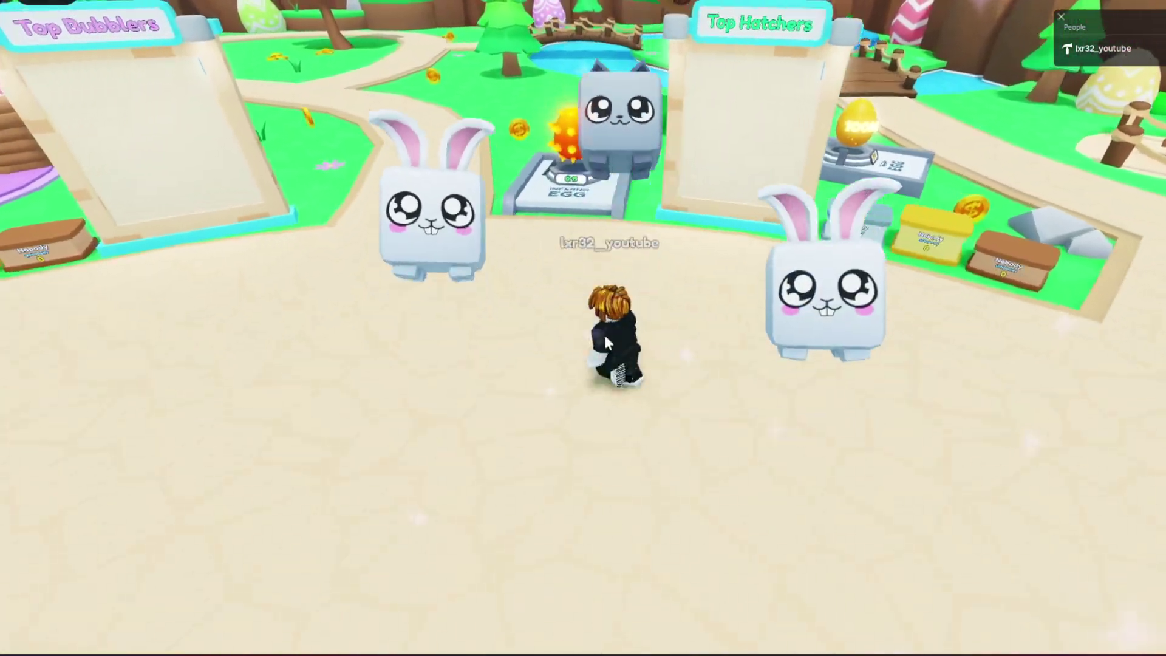
key(w)
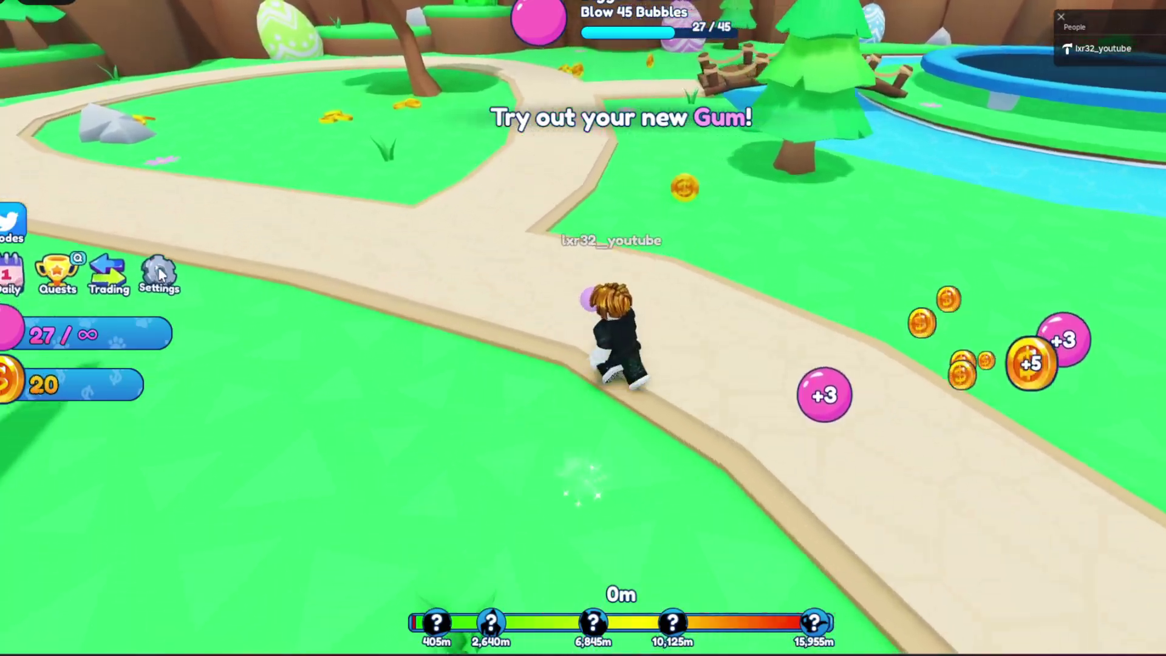
click(161, 272)
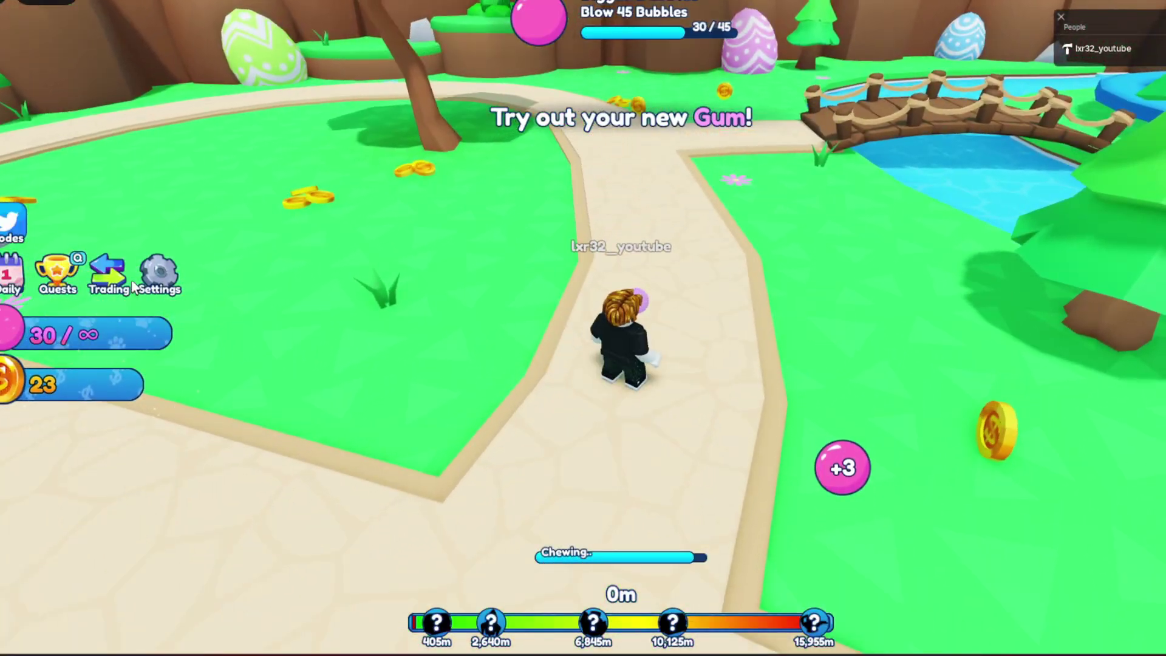
click(160, 284)
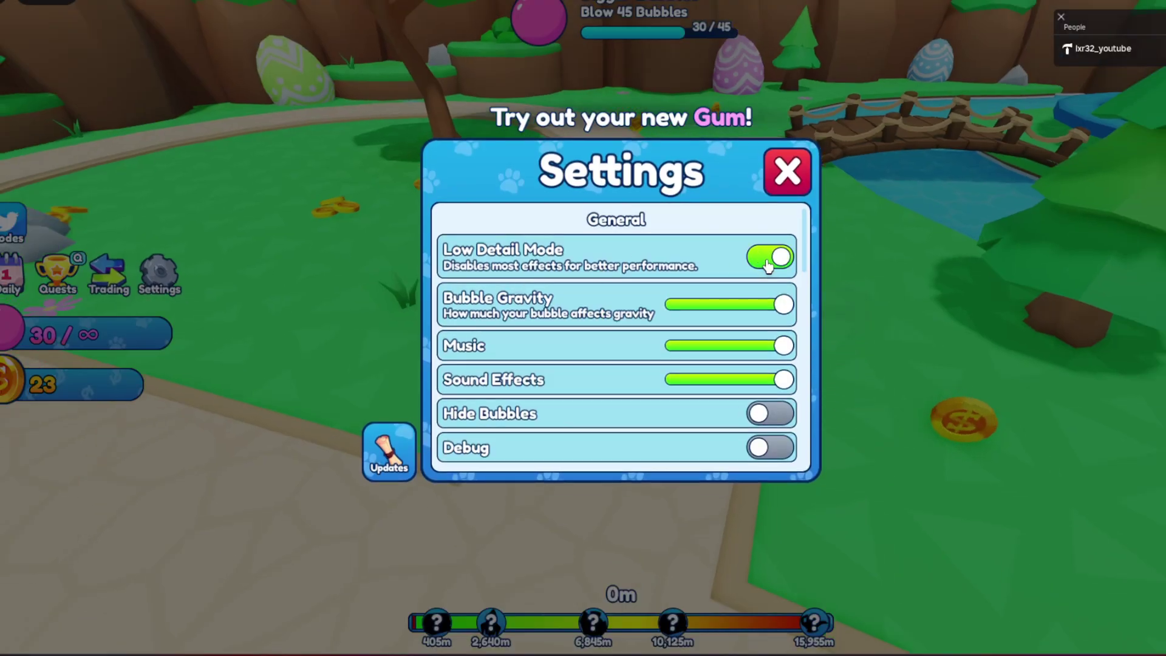
scroll(768, 264, down, 2)
click(787, 173)
click(162, 278)
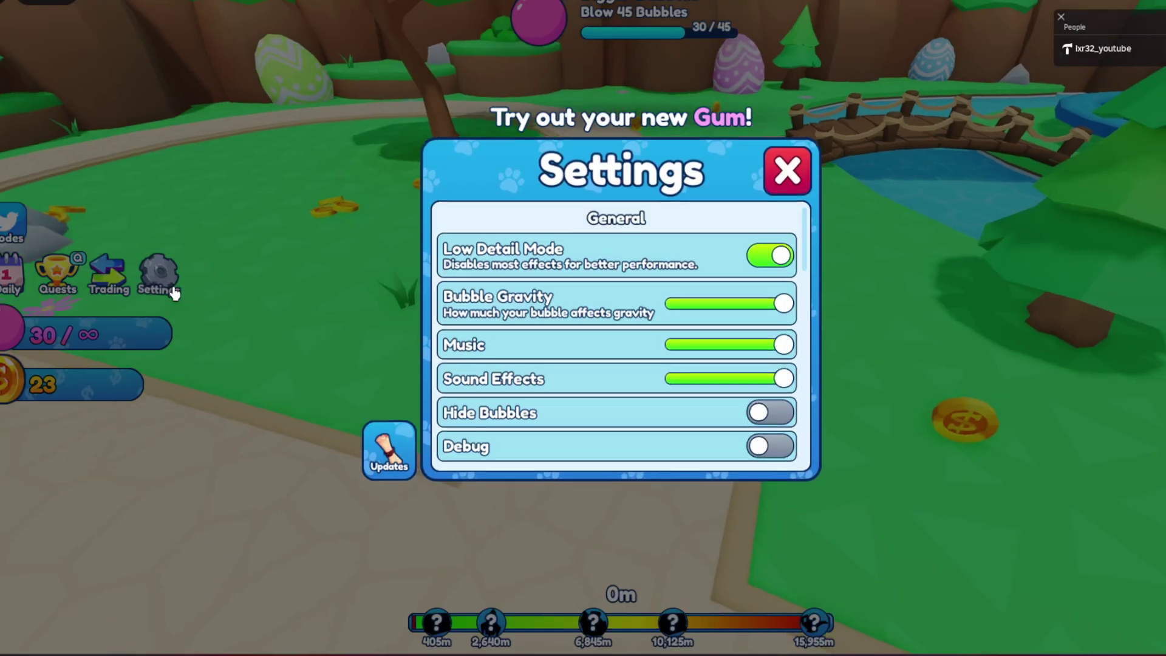
scroll(739, 358, up, 2)
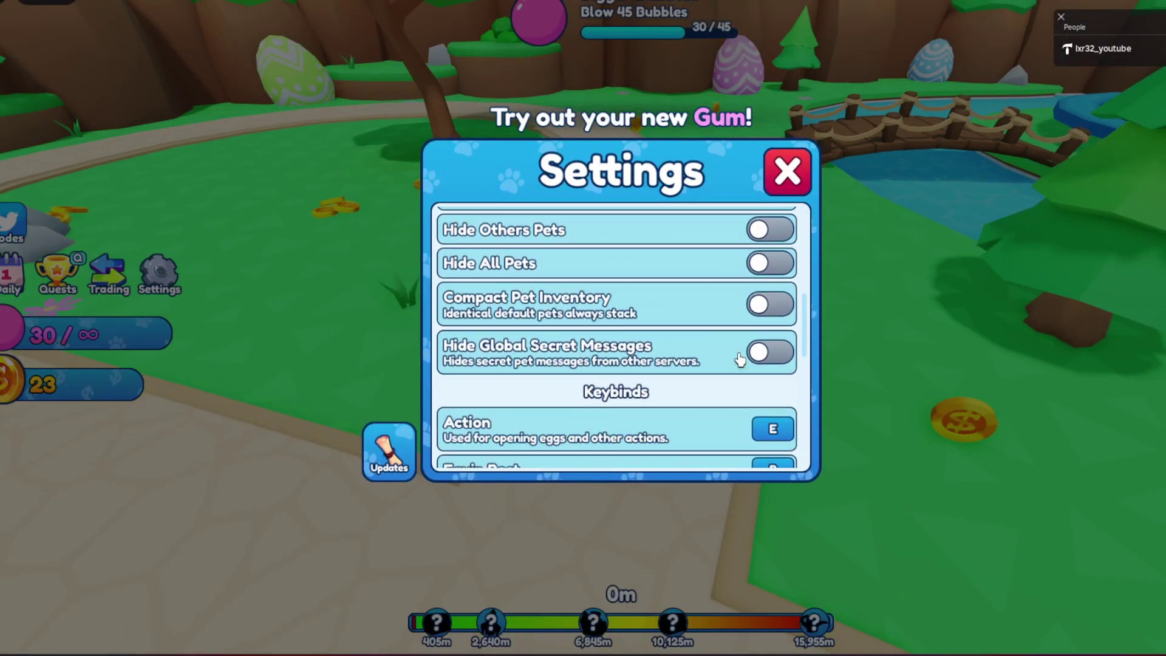
scroll(738, 357, up, 3)
scroll(738, 358, down, 6)
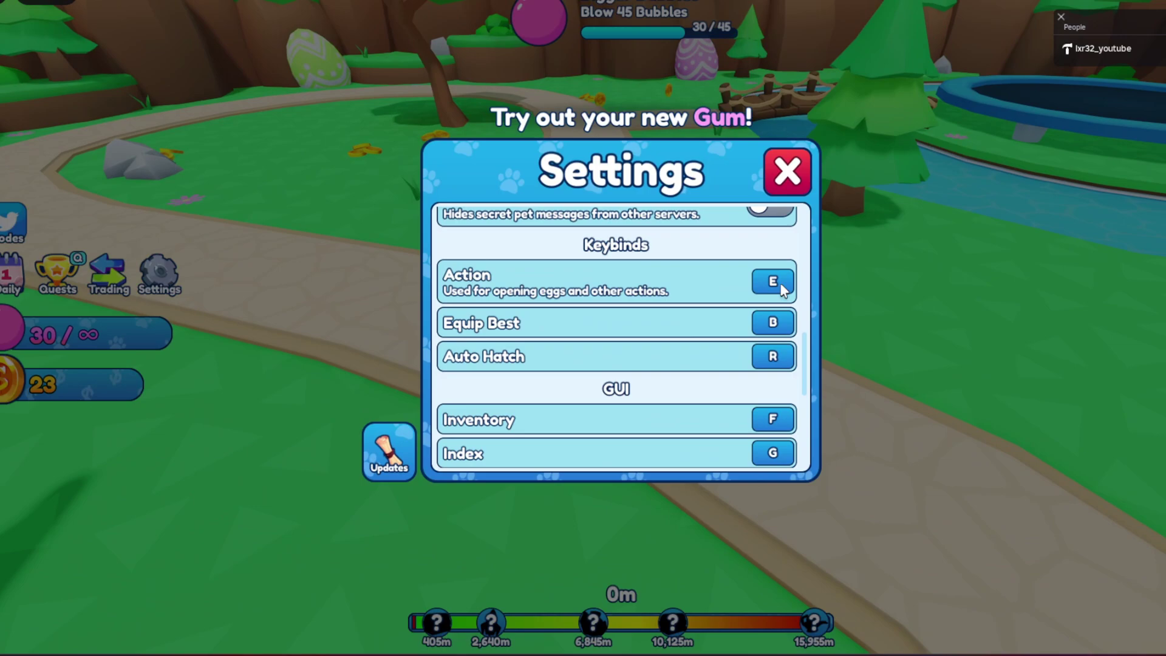
- Close the game settings and walk past the Inferno Egg to the egg display
click(786, 175)
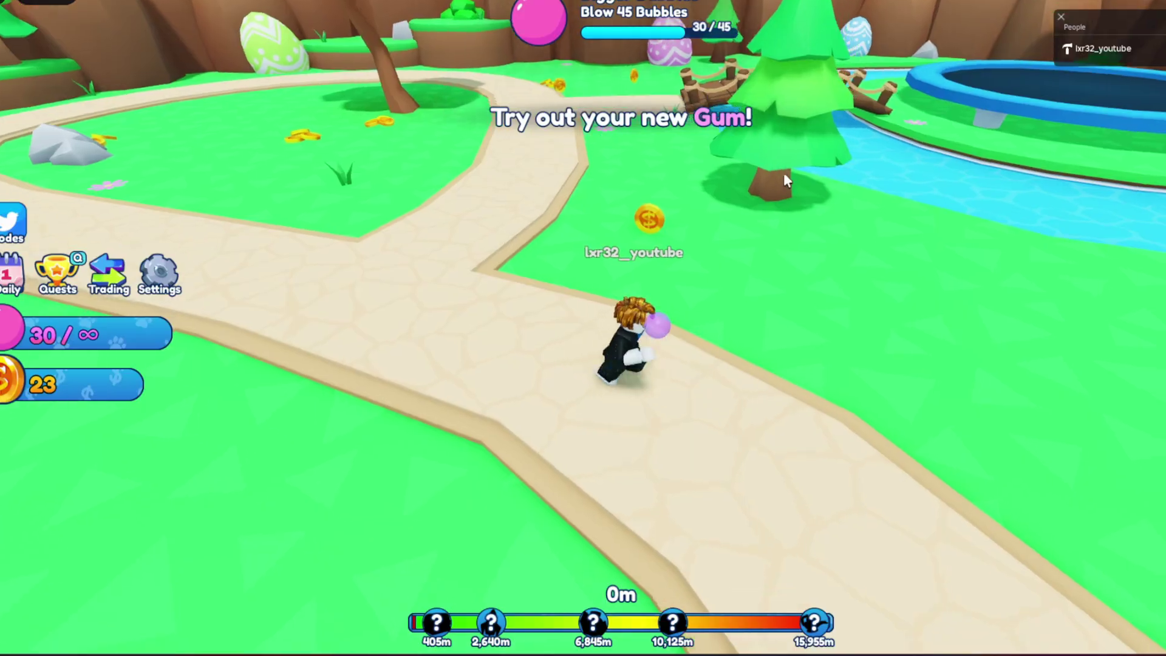
key(w)
key(w)
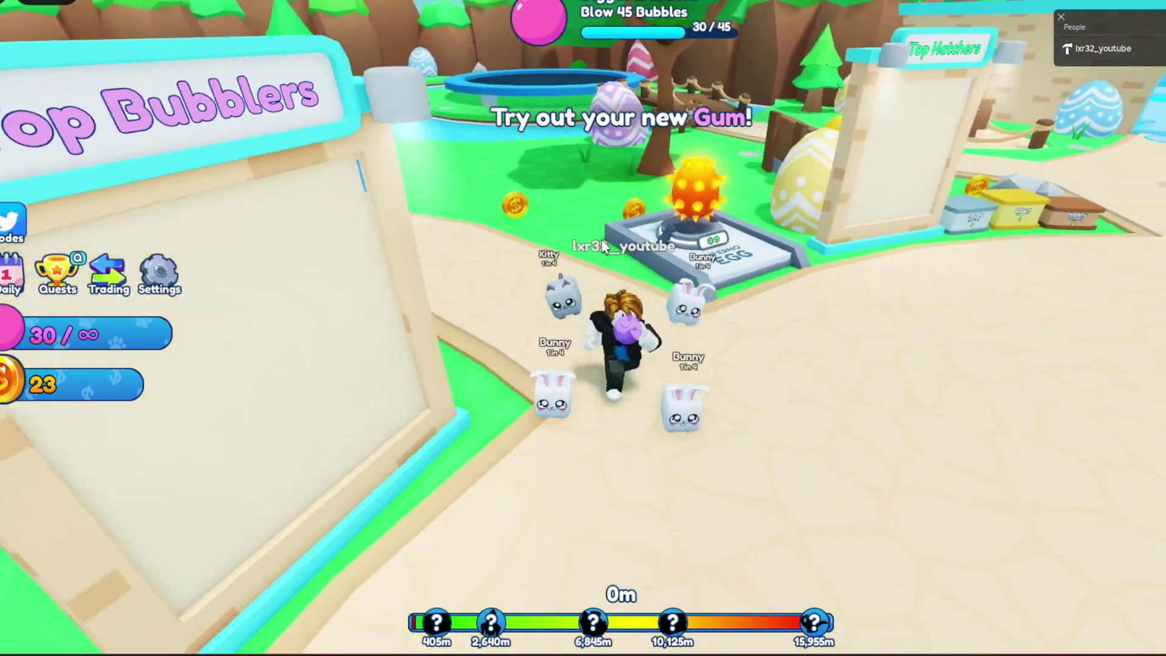
key(w)
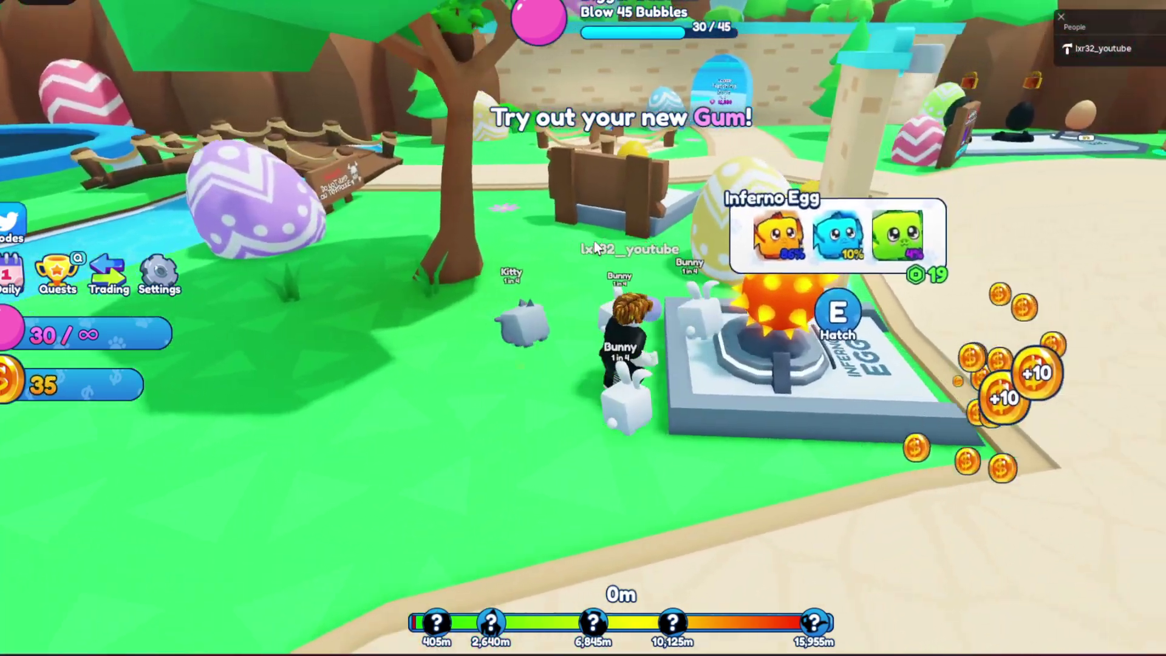
key(w)
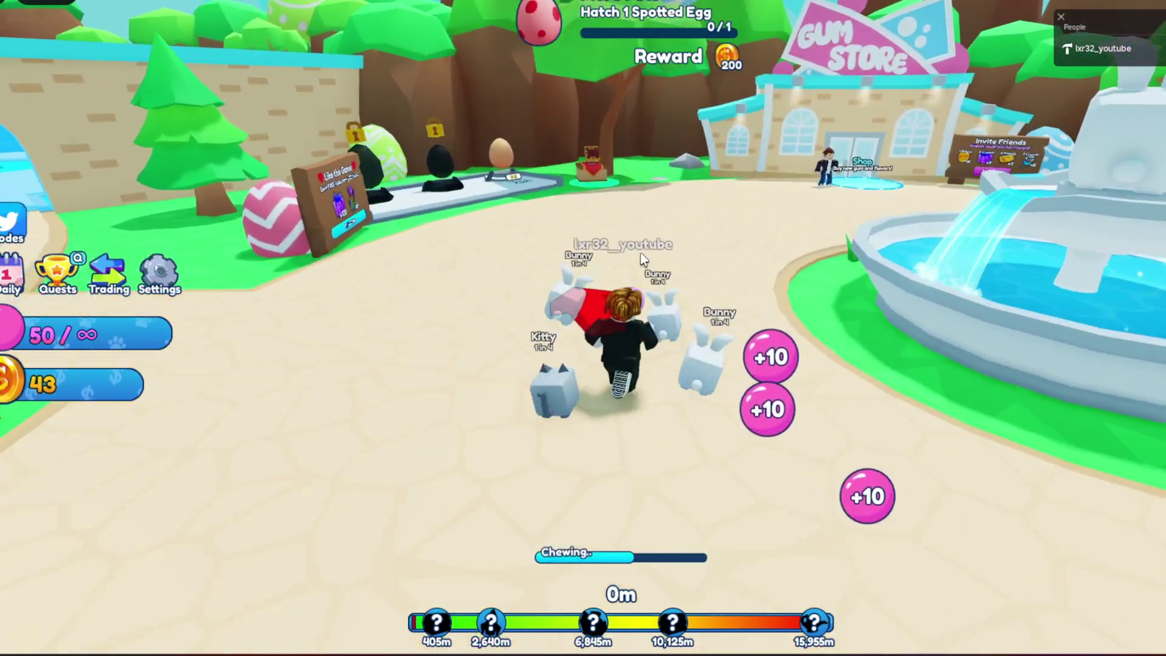
key(w)
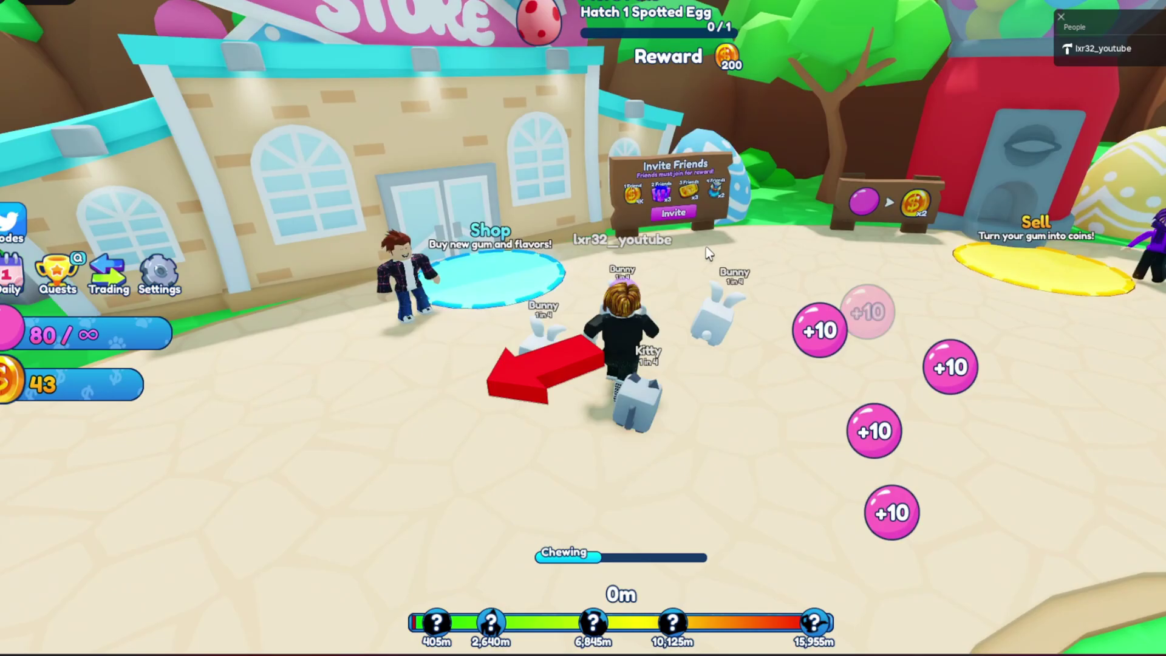
key(w)
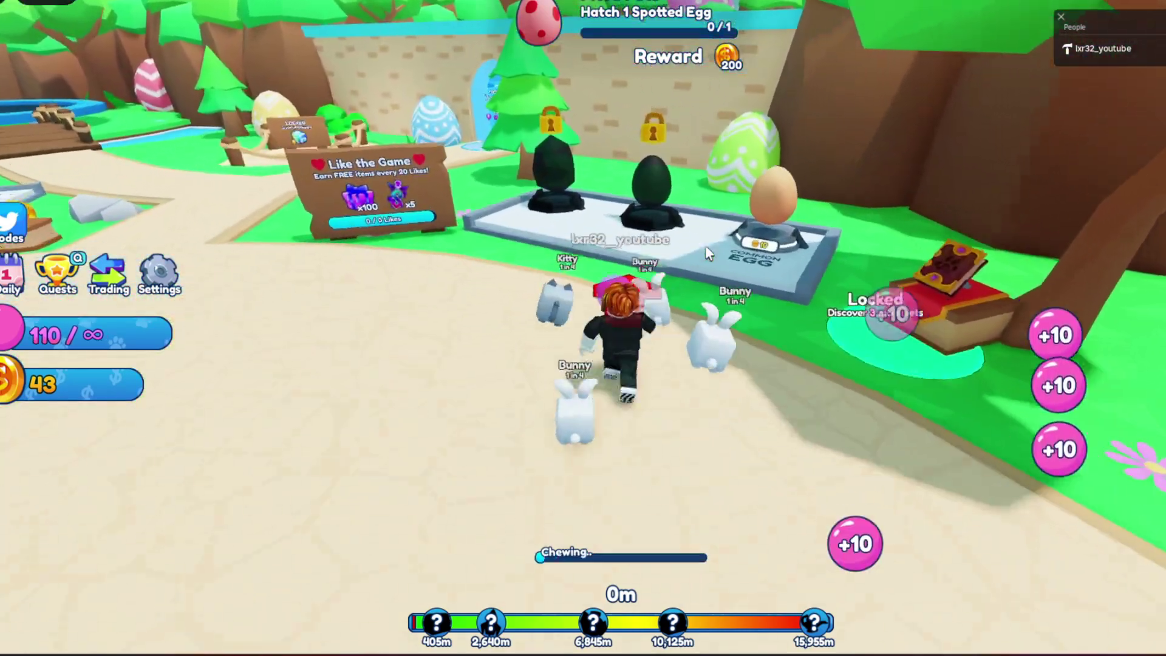
- Try buying an egg, dismiss the not-enough-coins warning, and step off the stand
key(e)
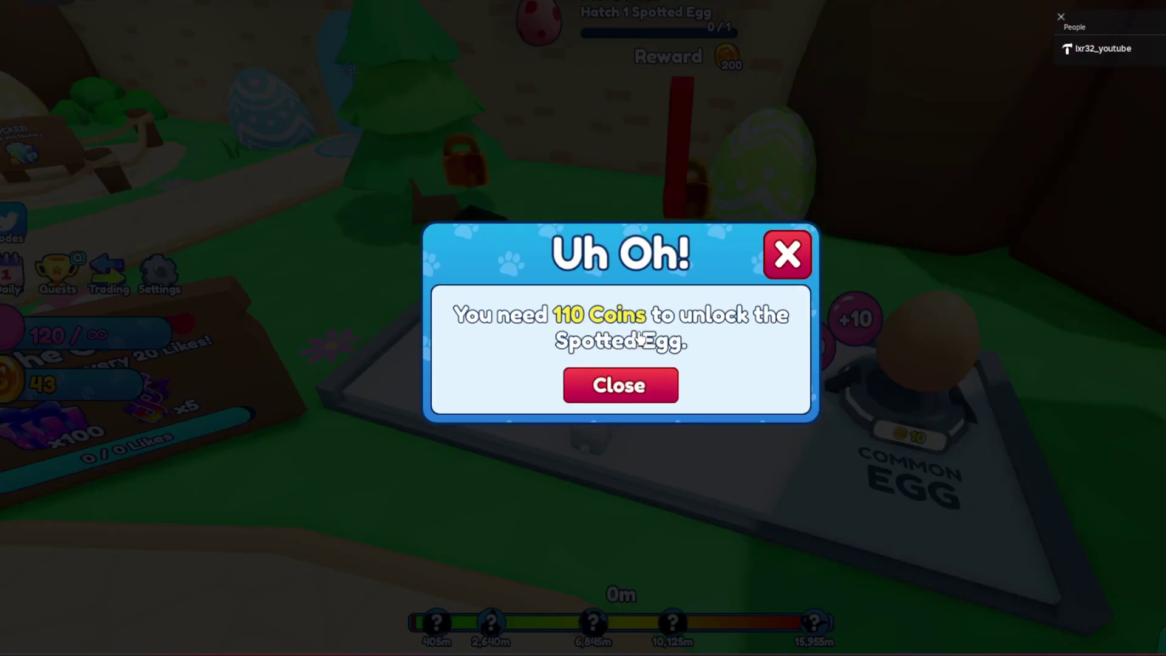
click(638, 374)
drag(711, 438, 699, 296)
key(w)
key(w)
key(w)
key(w)
key(w)
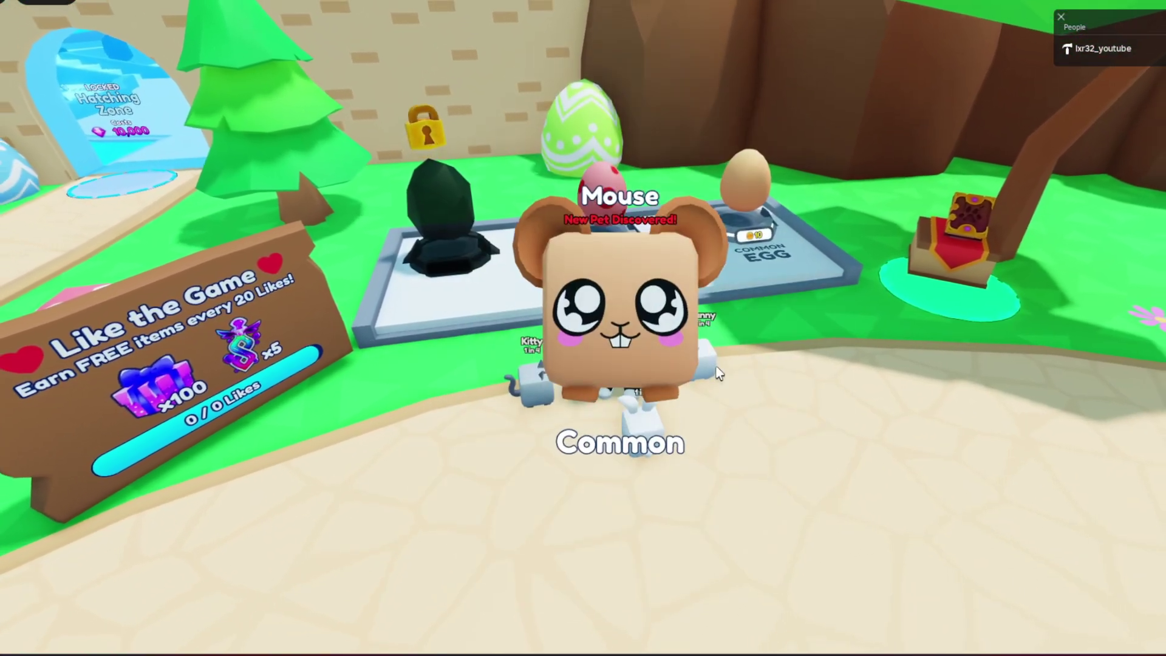
- Dismiss the Mouse pet hatch reveal and run toward the fountain
click(717, 371)
key(w)
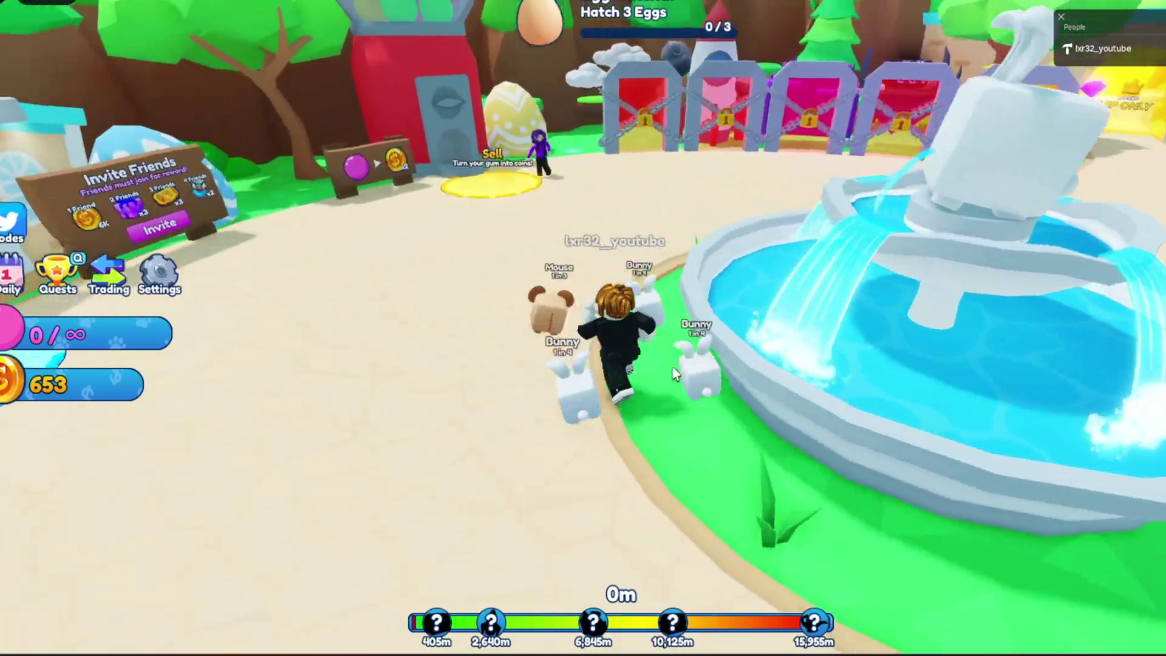
mouse_move(672, 366)
mouse_down()
mouse_move(612, 349)
mouse_move(638, 346)
mouse_up()
key(w)
- Check the client and server error logs in the Developer Console, then close it
key(F9)
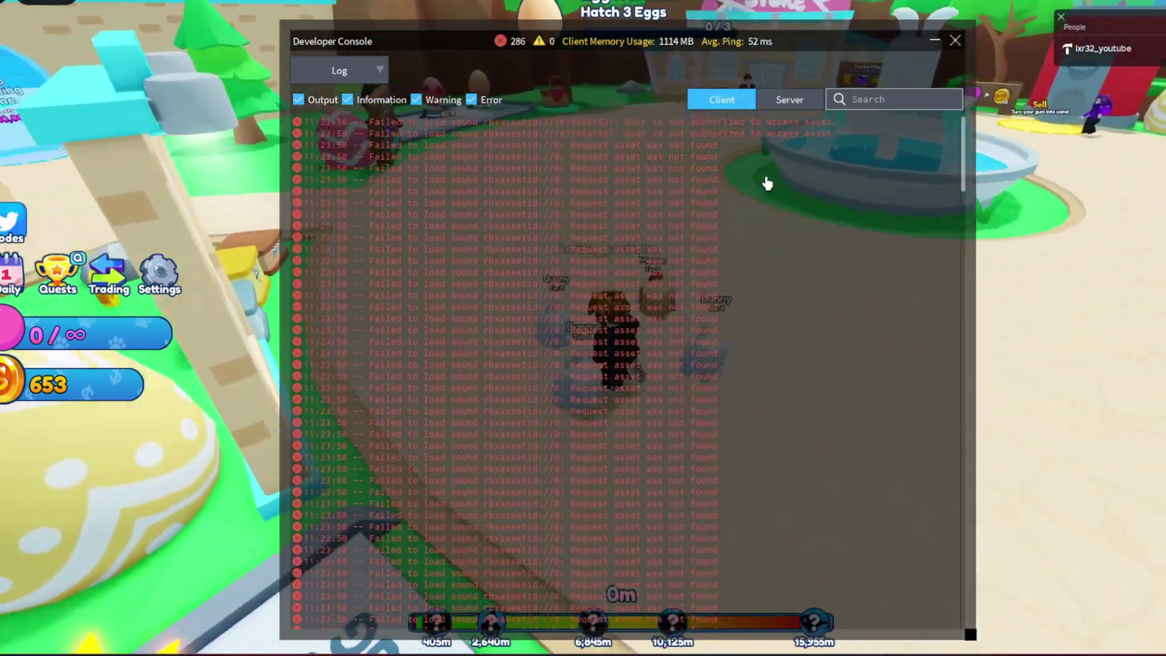
click(789, 99)
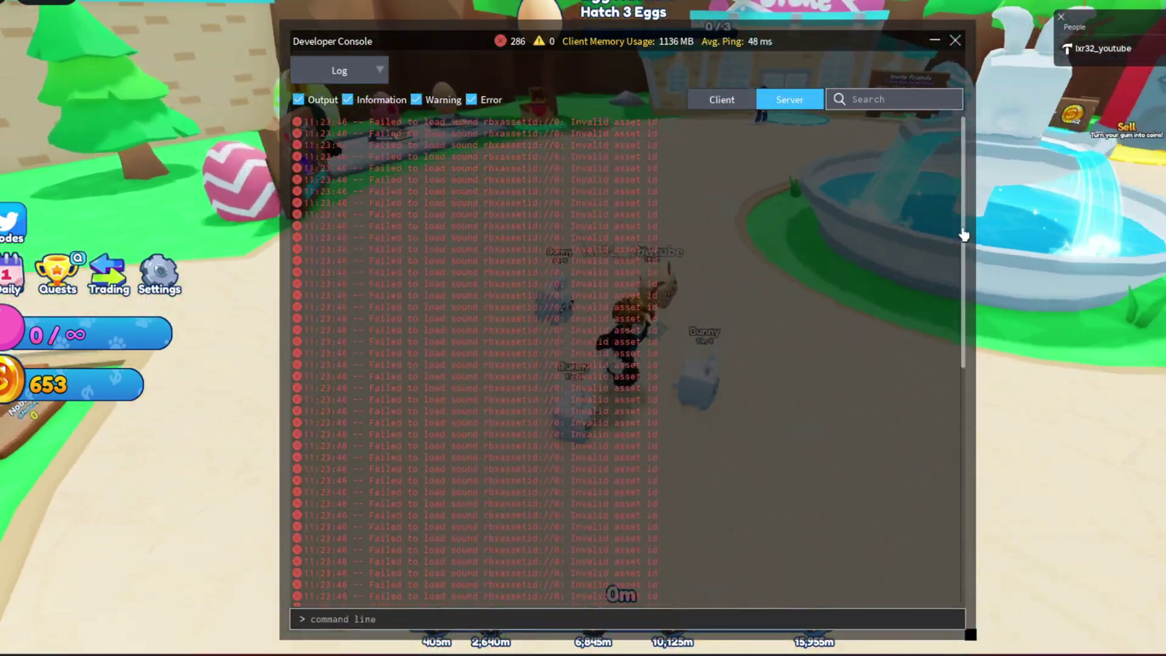
scroll(816, 246, down, 5)
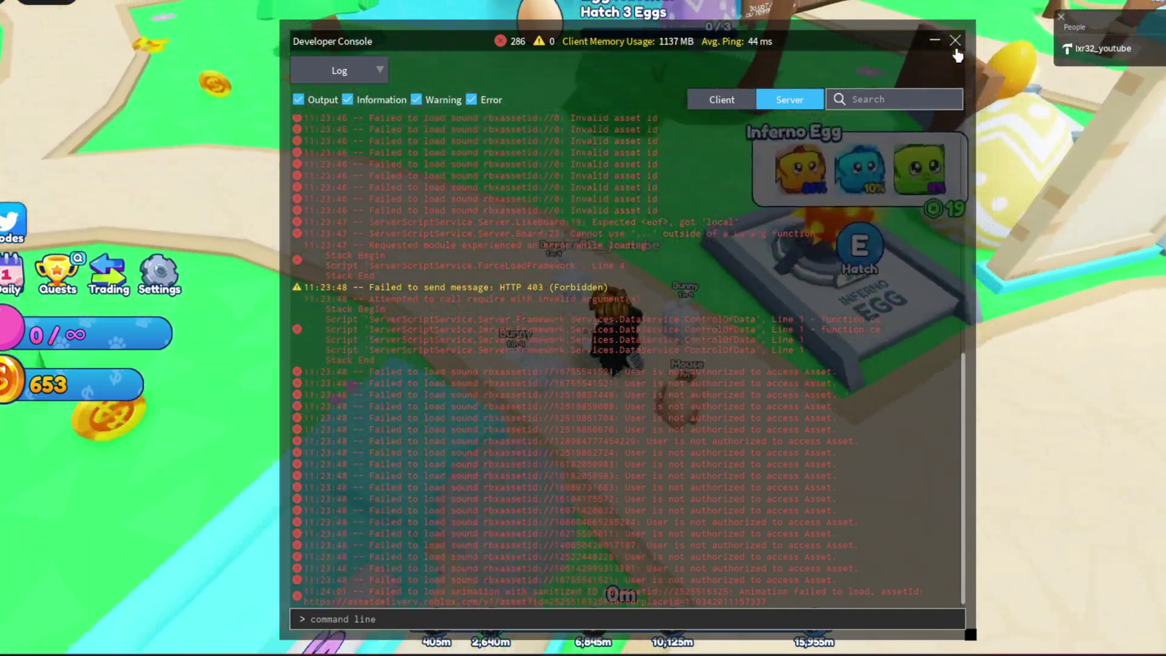
click(955, 40)
- Bounce off the trampoline and run through town toward the EVENT area
key(w)
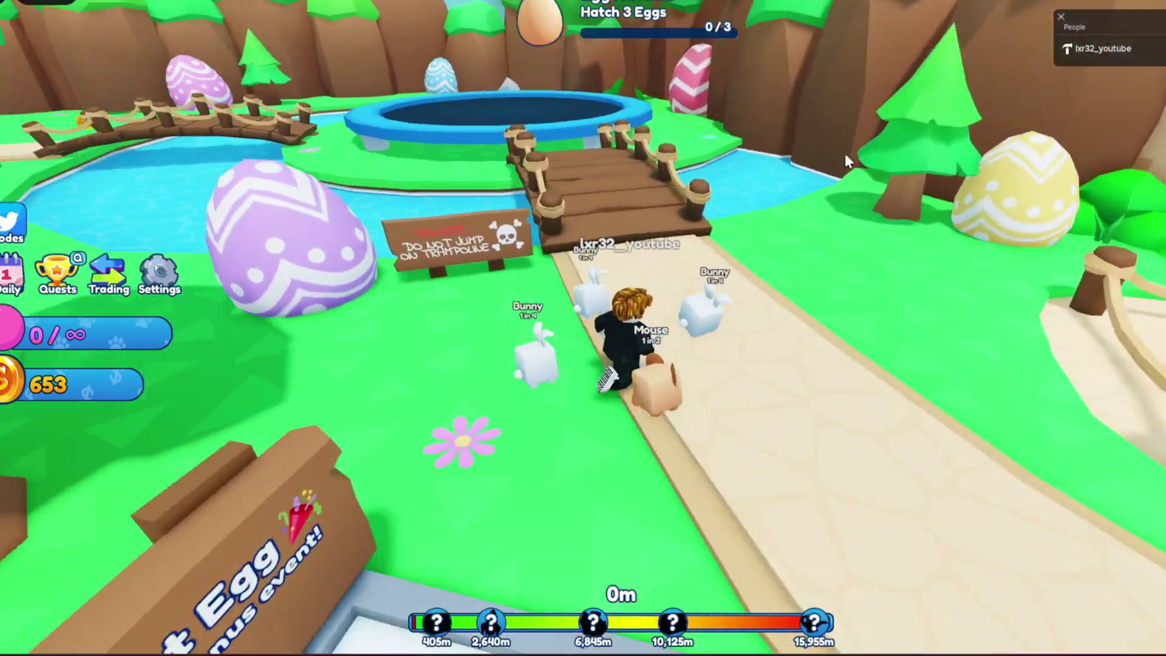
key(space)
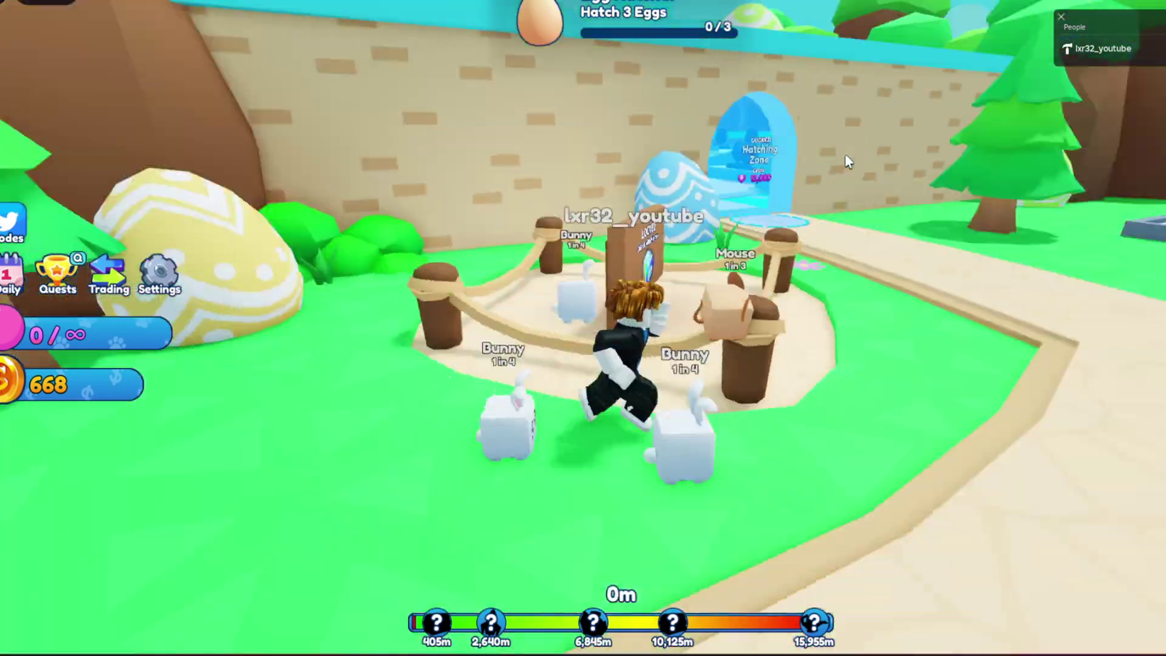
key(w)
key(w)
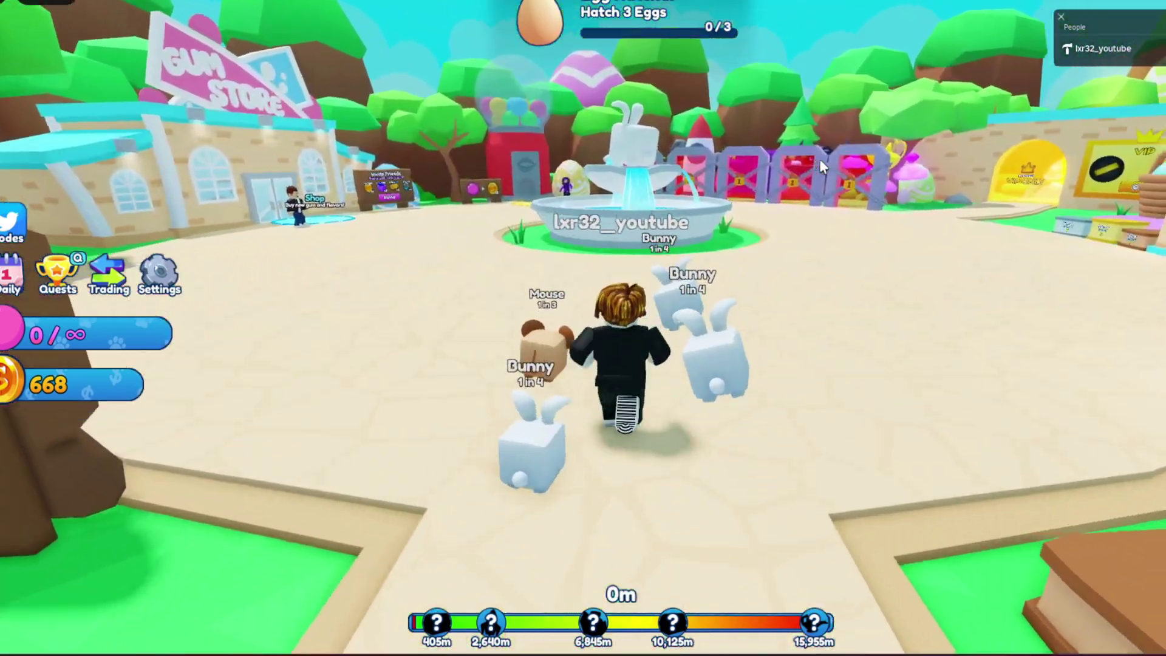
key(w)
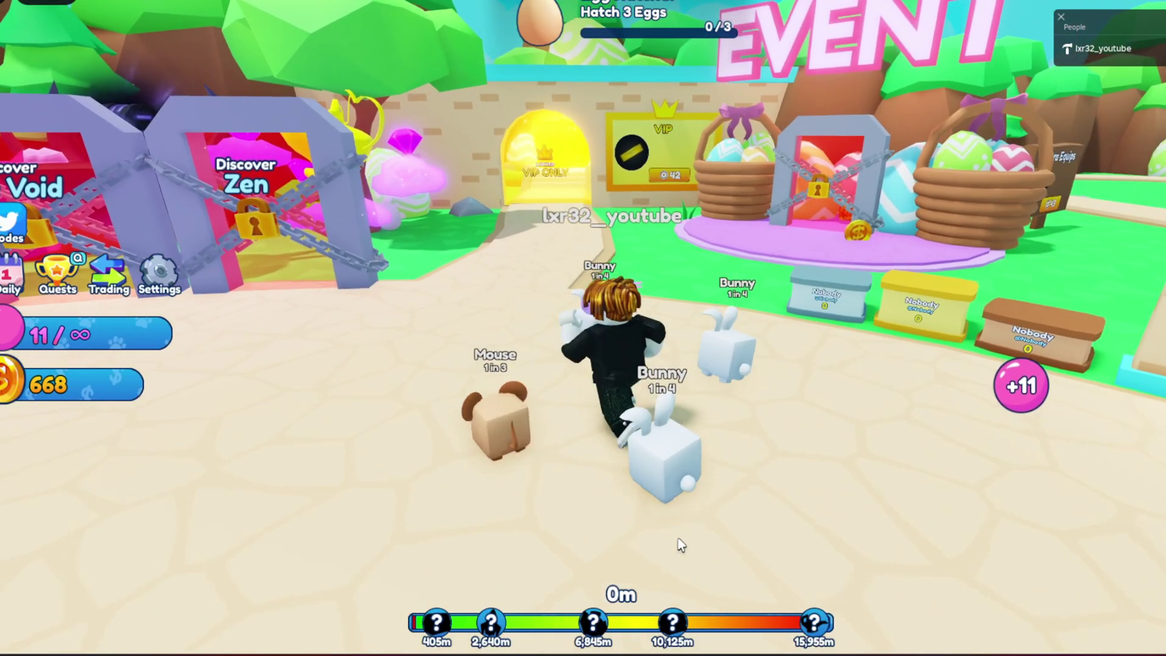
- Run along the path back and turn the view toward the egg stands
key(w)
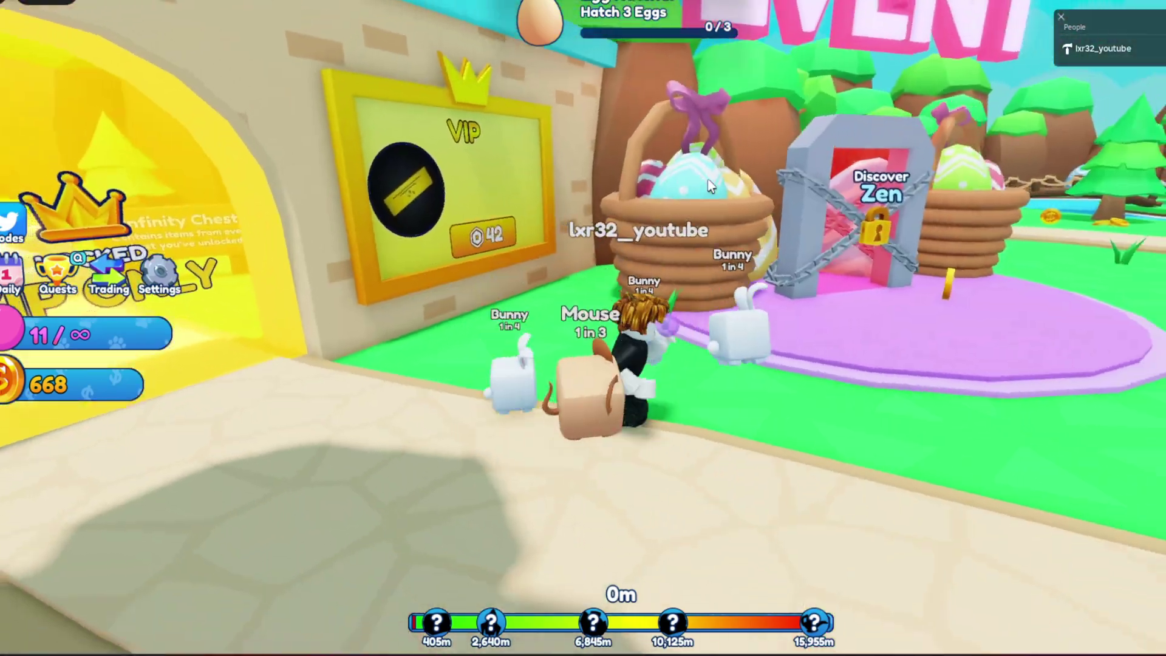
key(w)
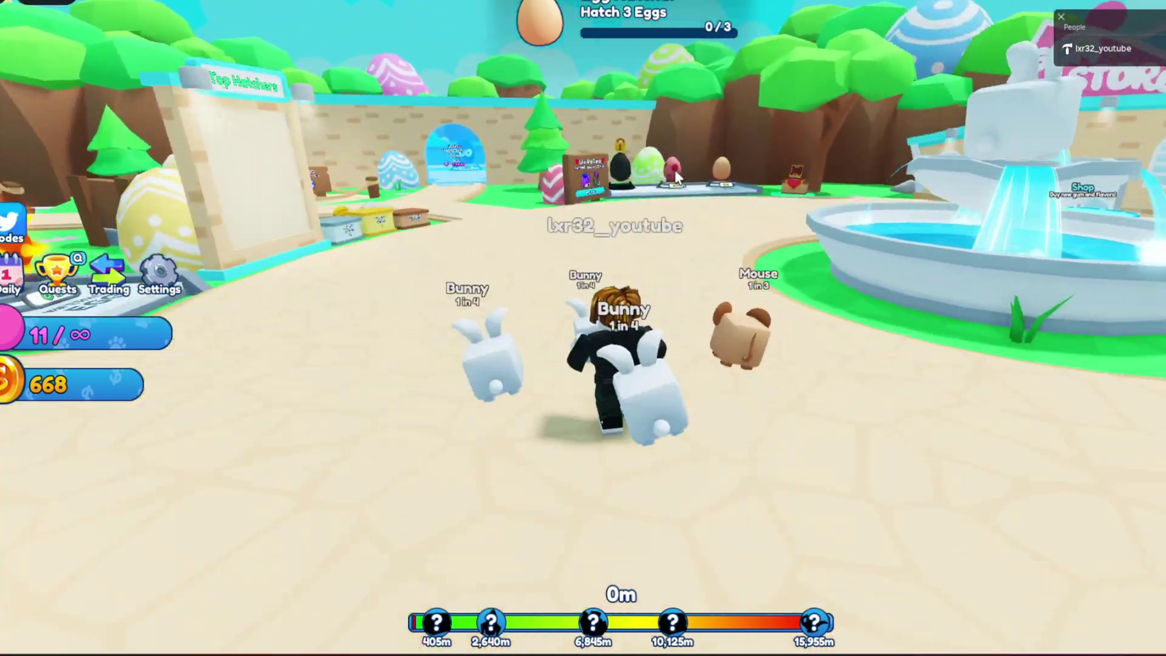
key(w)
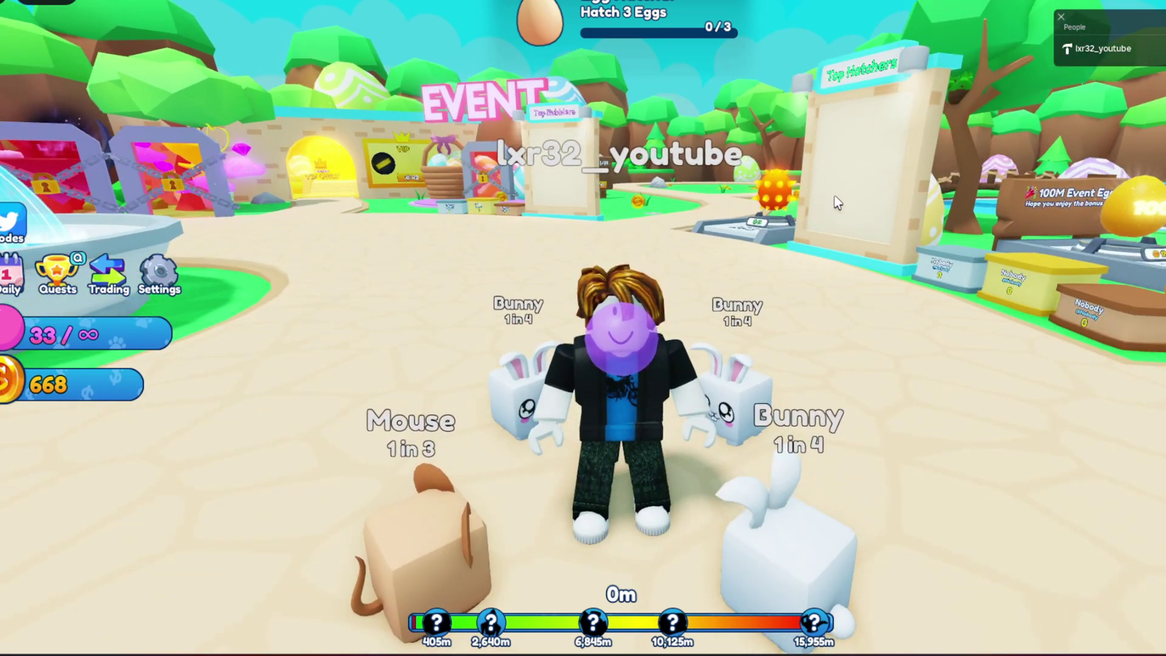
mouse_move(834, 207)
mouse_down()
mouse_move(834, 196)
mouse_move(696, 260)
mouse_up()
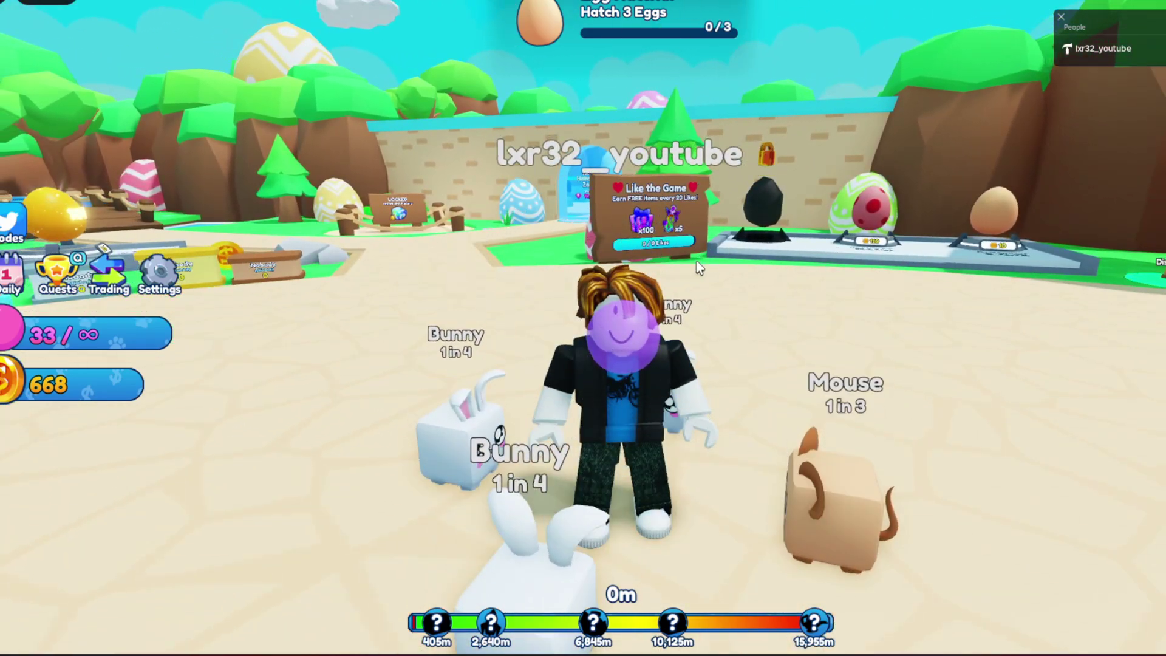